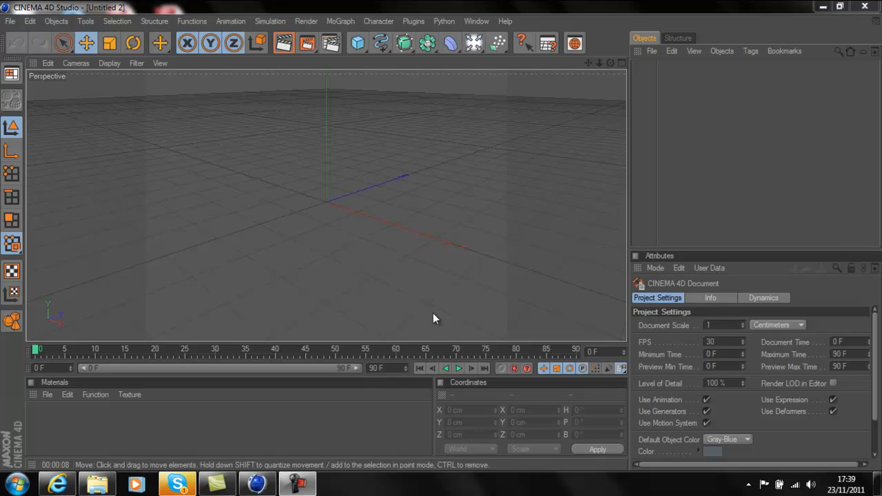
Add a MoText object to the empty scene.
click(341, 22)
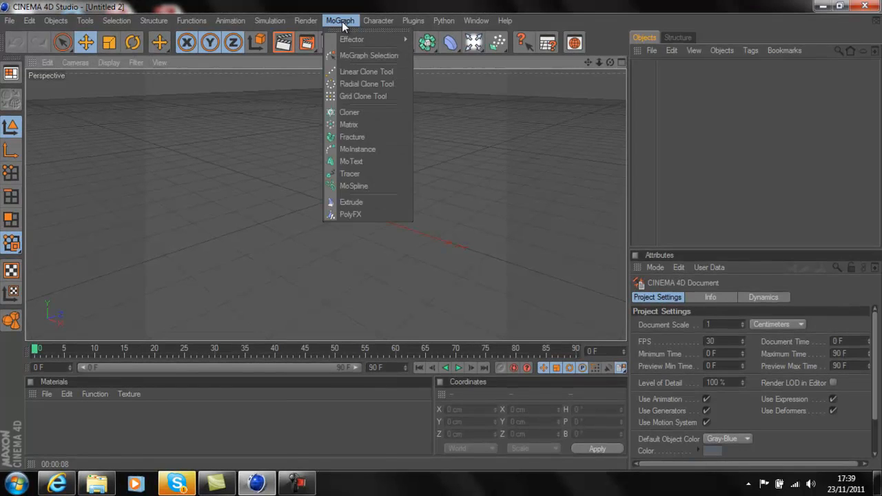
click(373, 162)
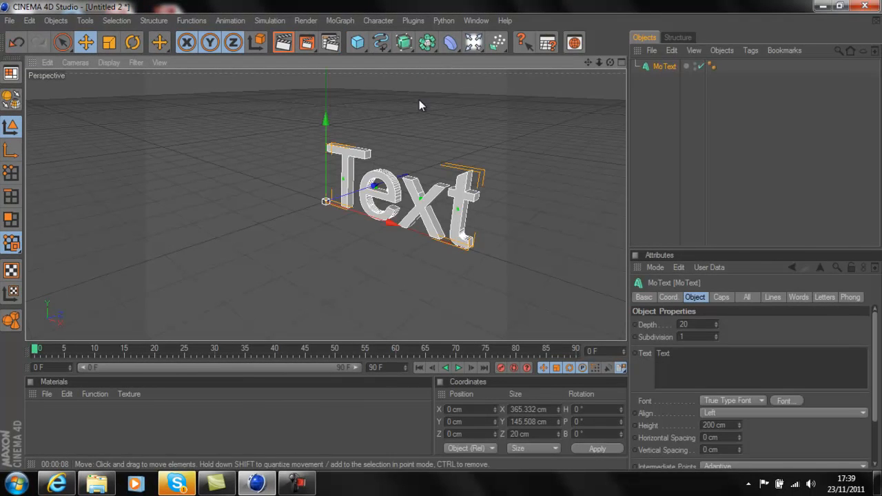
click(410, 46)
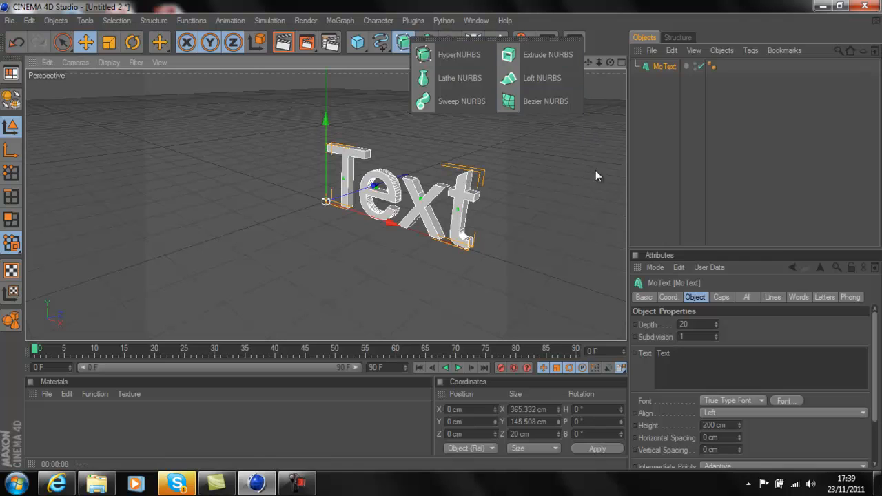
click(473, 44)
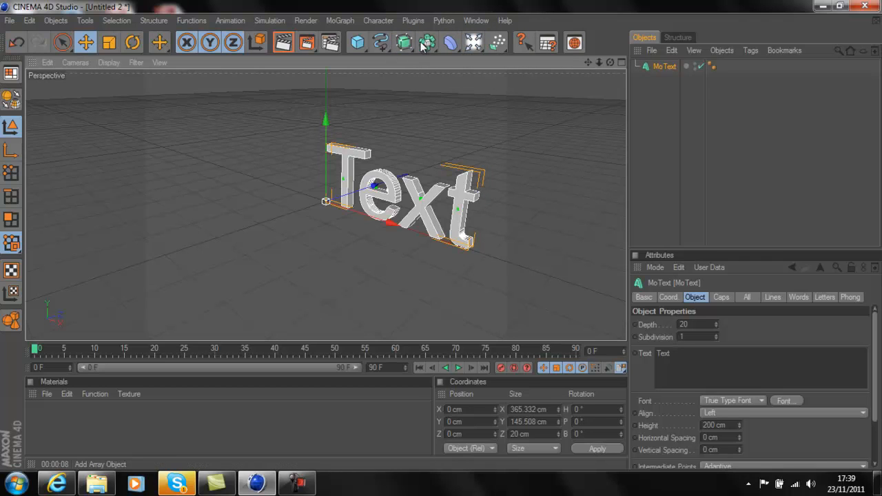
click(358, 44)
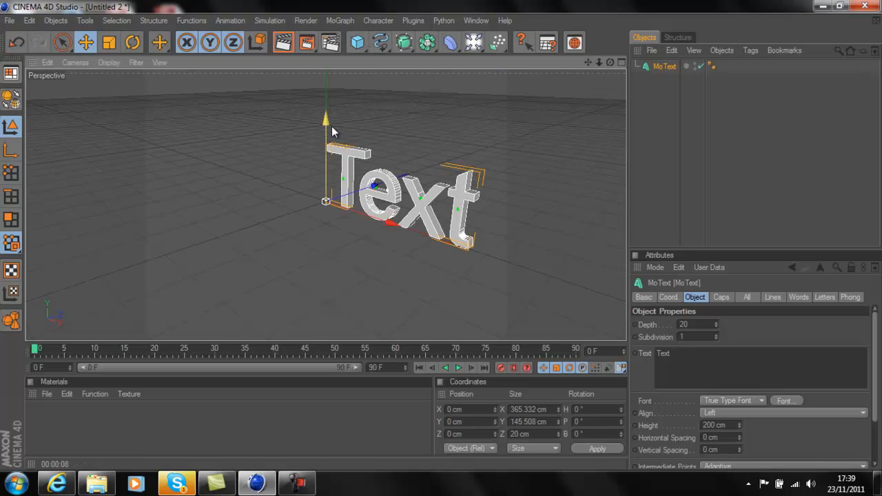
click(387, 45)
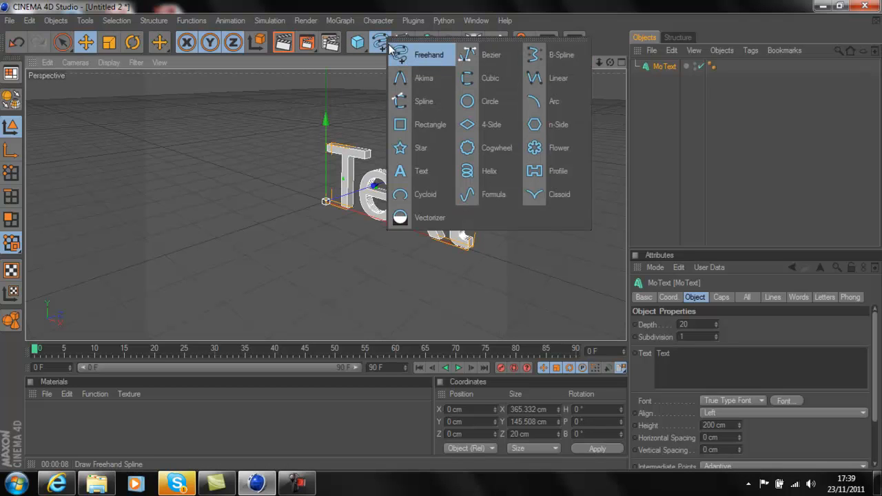
click(413, 171)
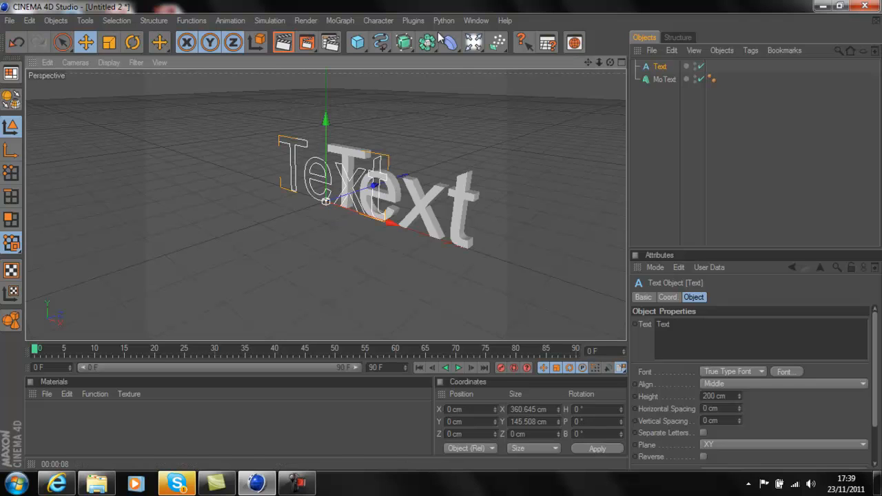
click(17, 42)
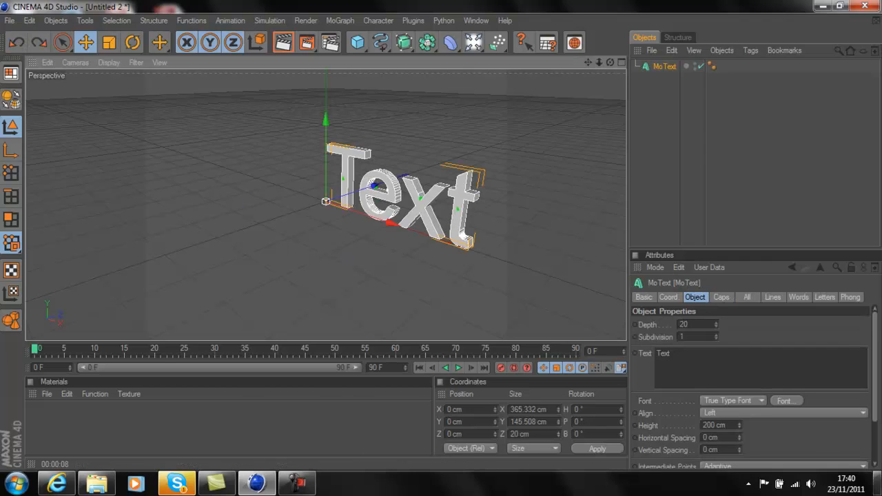
click(704, 354)
drag(703, 354, 612, 346)
key(Caps_Lock)
key(t)
key(Caps_Lock)
key(u)
key(t)
key(o)
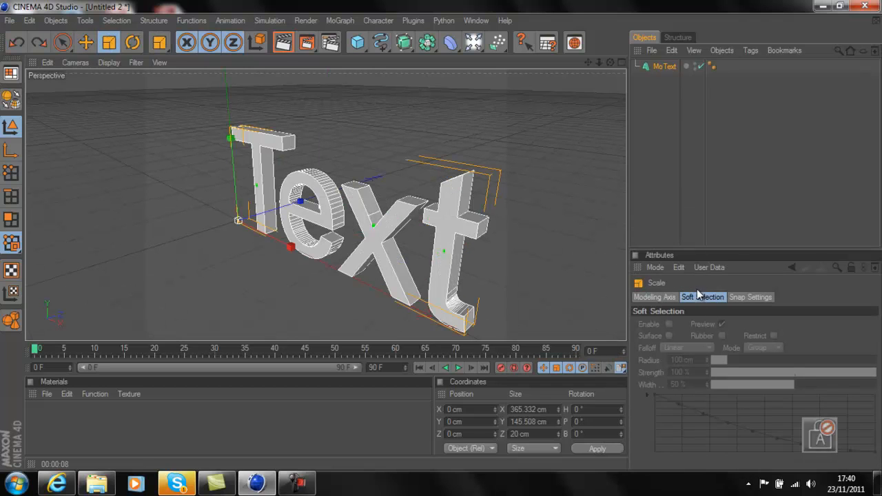
click(17, 46)
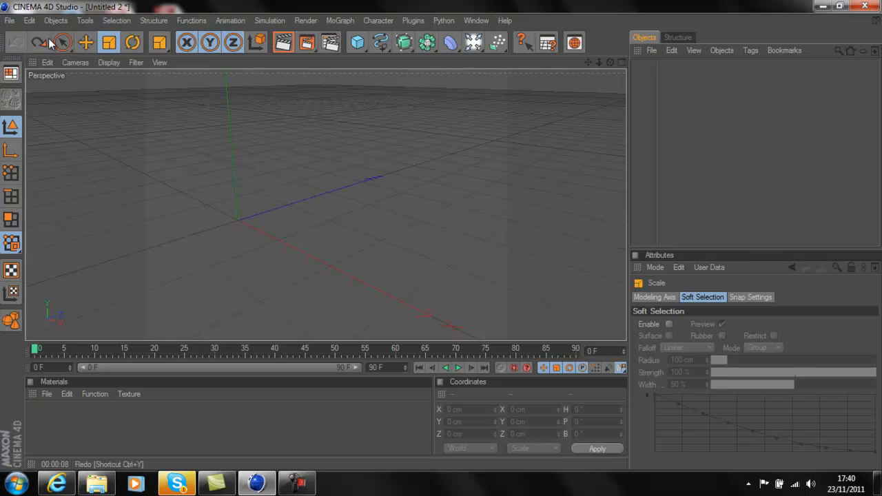
click(48, 38)
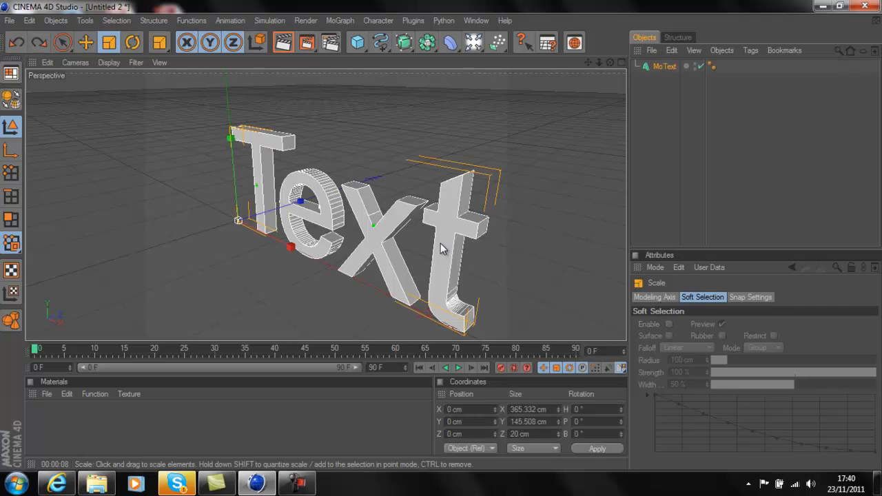
Replace the MoText object's default text with "Tutorial".
click(377, 237)
click(700, 352)
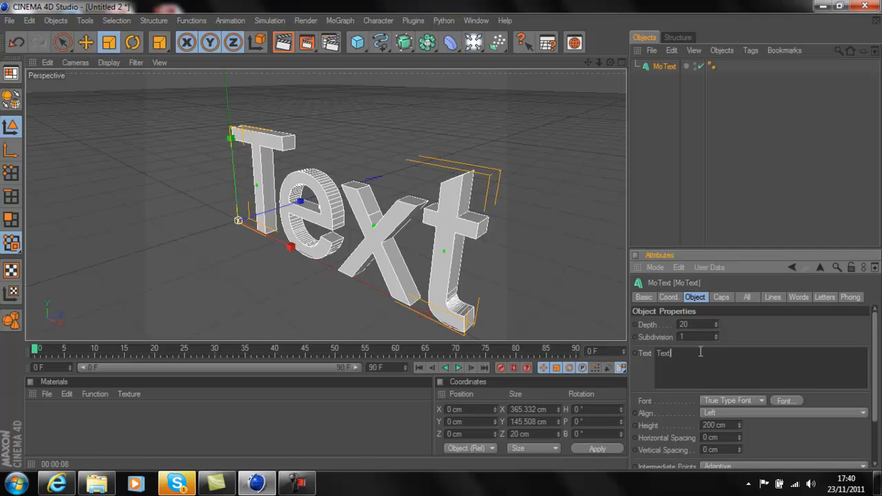
key(BackSpace)
key(BackSpace)
key(BackSpace)
key(Caps_Lock)
text(A)
key(BackSpace)
text(U)
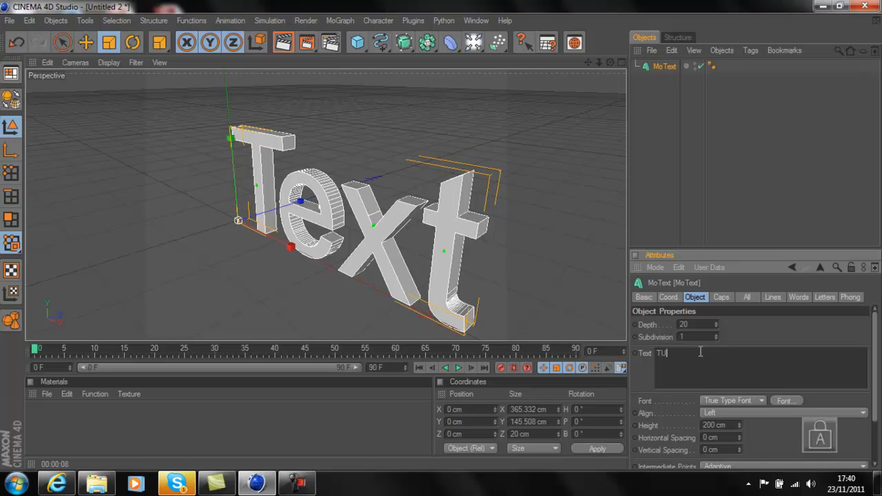
key(BackSpace)
key(Caps_Lock)
text(utoria)
key(BackSpace)
key(BackSpace)
key(BackSpace)
text(ial)
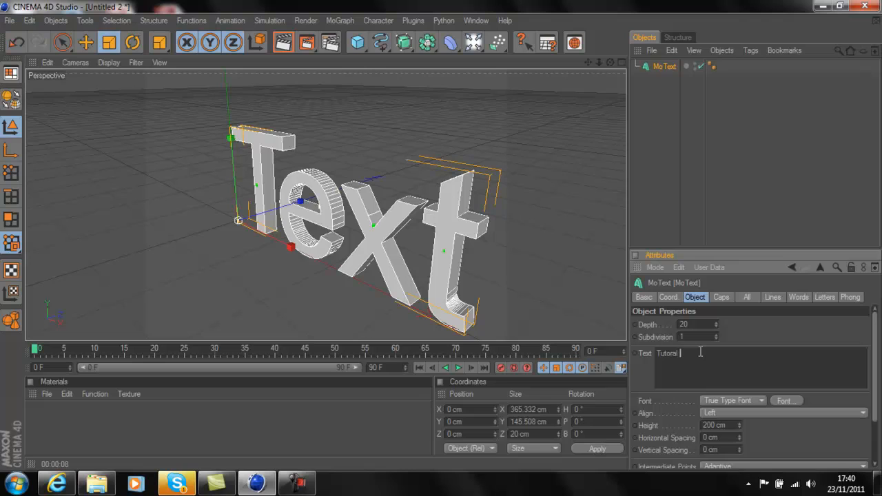
key(BackSpace)
key(BackSpace)
key(BackSpace)
key(BackSpace)
text(ial)
Set the MoText object's alignment to Middle and its font to Aircruiser.
click(754, 414)
click(728, 438)
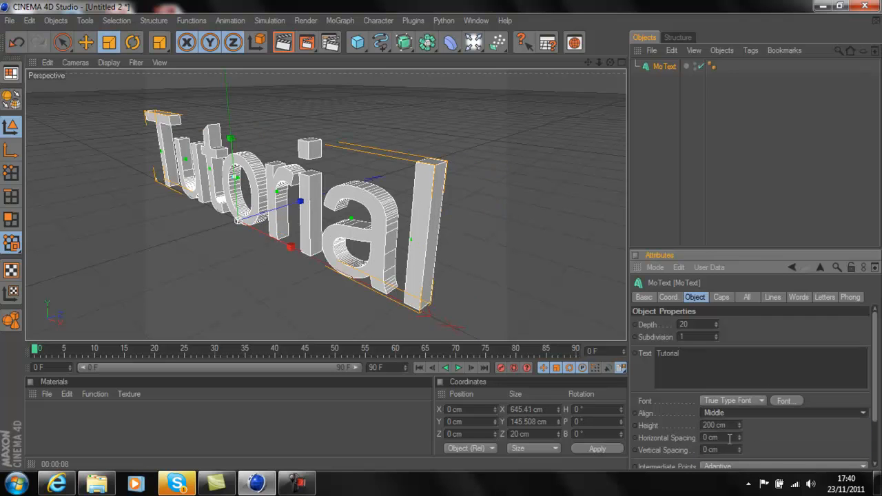
click(787, 401)
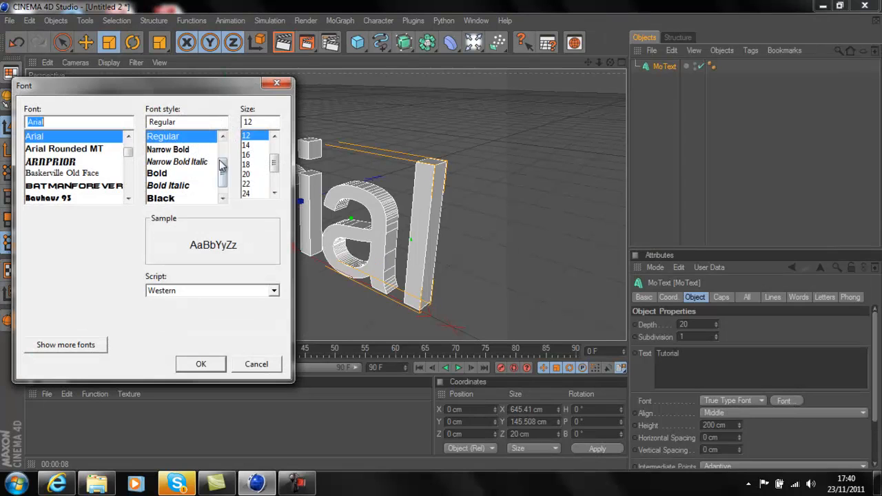
click(128, 136)
click(128, 136)
click(132, 133)
click(131, 133)
click(132, 133)
click(132, 134)
click(132, 134)
click(132, 134)
scroll(60, 188, up, 1)
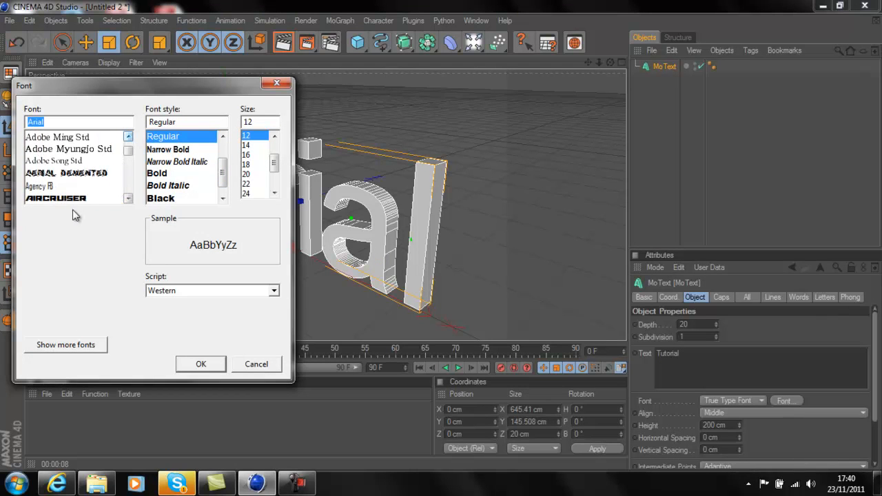
click(76, 198)
click(202, 364)
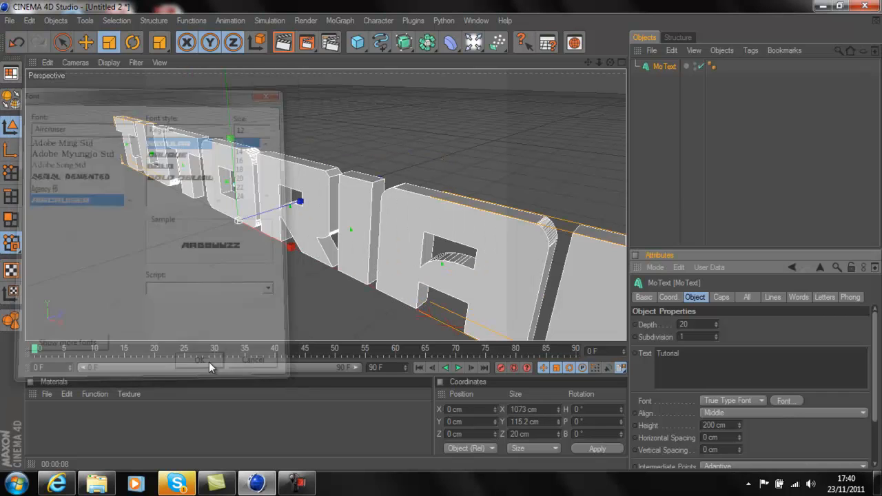
Set the MoText object's depth to 50 and its height to 199 cm.
drag(599, 63, 600, 66)
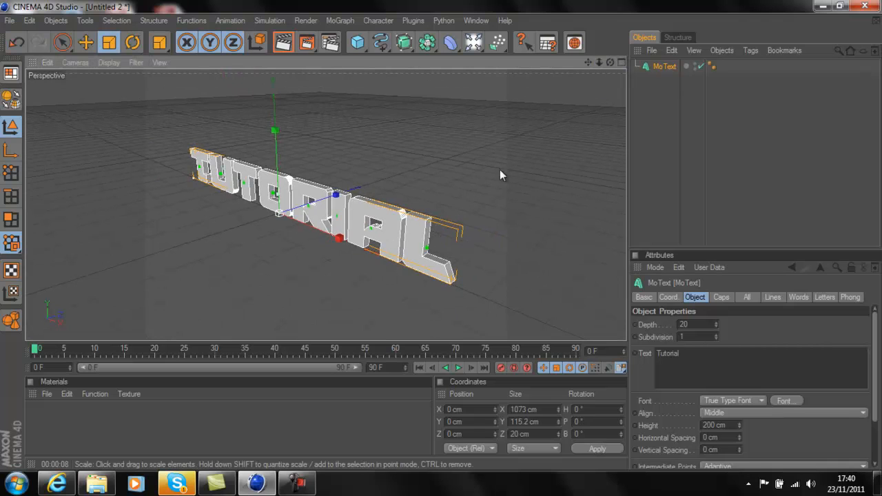
drag(716, 325, 716, 322)
click(716, 323)
click(716, 322)
click(716, 323)
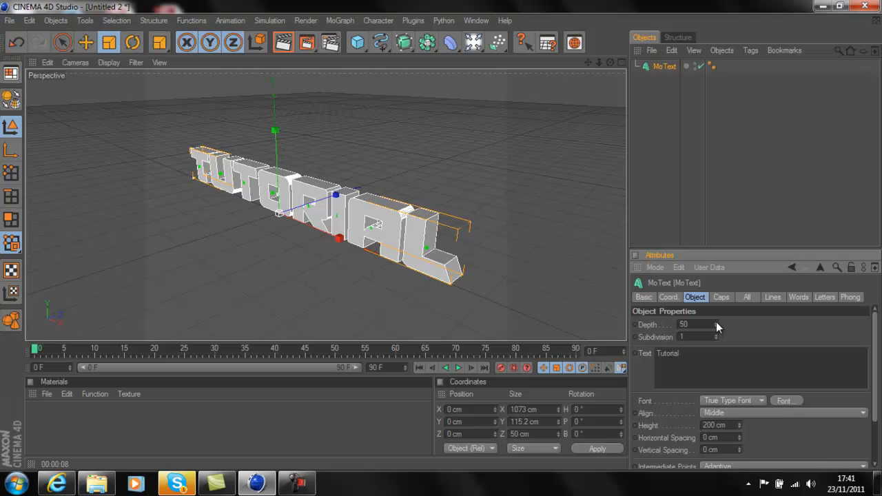
click(735, 373)
drag(738, 425, 739, 428)
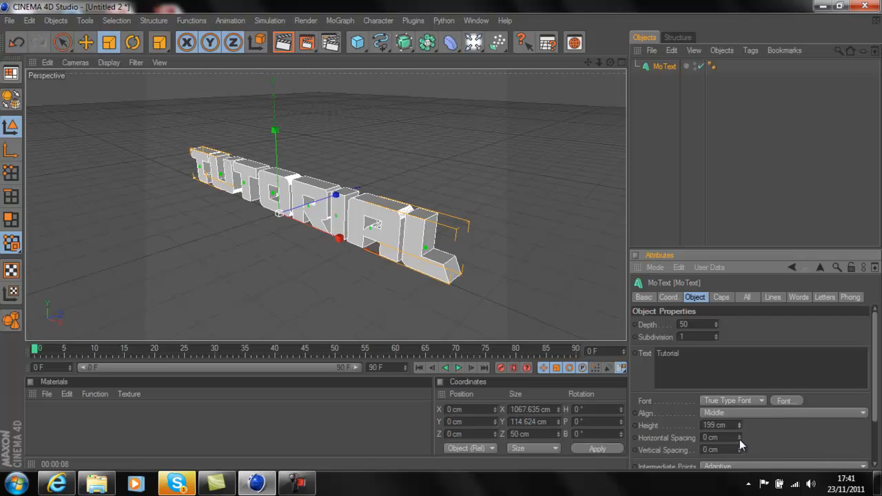
drag(739, 439, 739, 439)
Switch to the desktop to look at the 3D text wallpaper, and return to Cinema 4D.
click(820, 6)
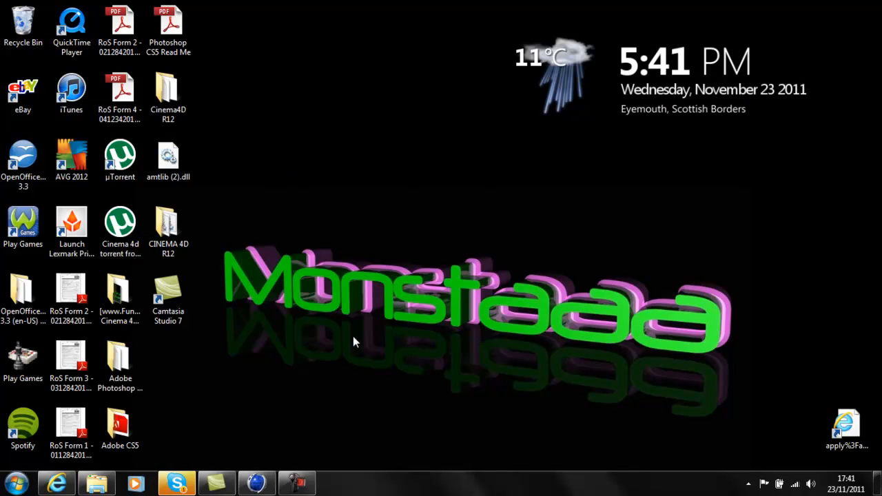
click(264, 483)
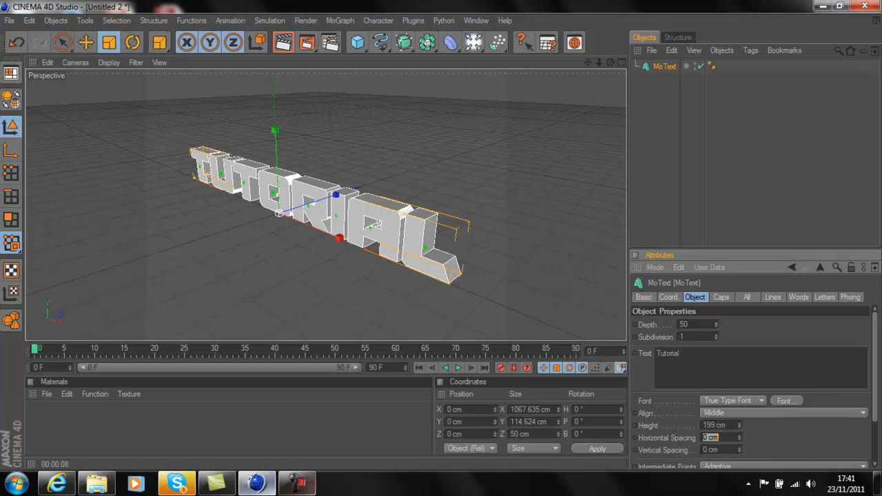
Deselect the text and examine it from another angle and in the four-view layout, returning to the perspective view.
click(407, 327)
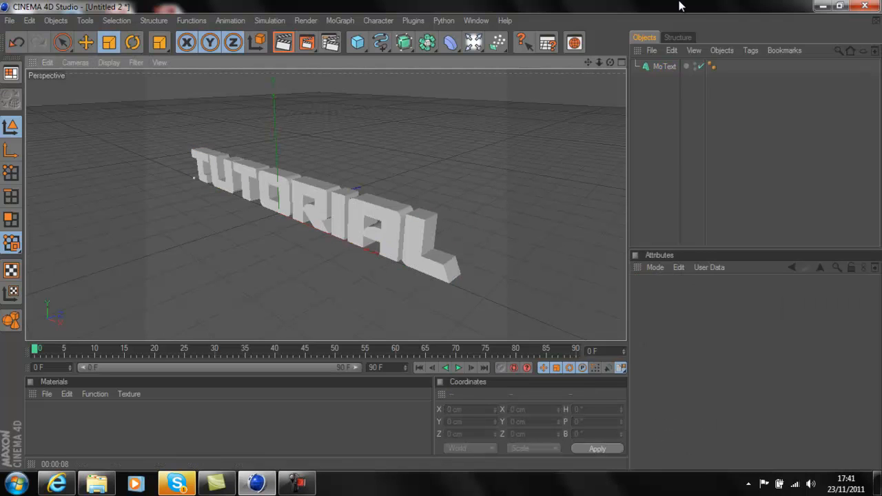
mouse_move(443, 236)
alt+mouse_down()
mouse_move(201, 260)
mouse_move(449, 243)
mouse_move(457, 230)
mouse_move(450, 240)
mouse_move(442, 236)
alt+mouse_up()
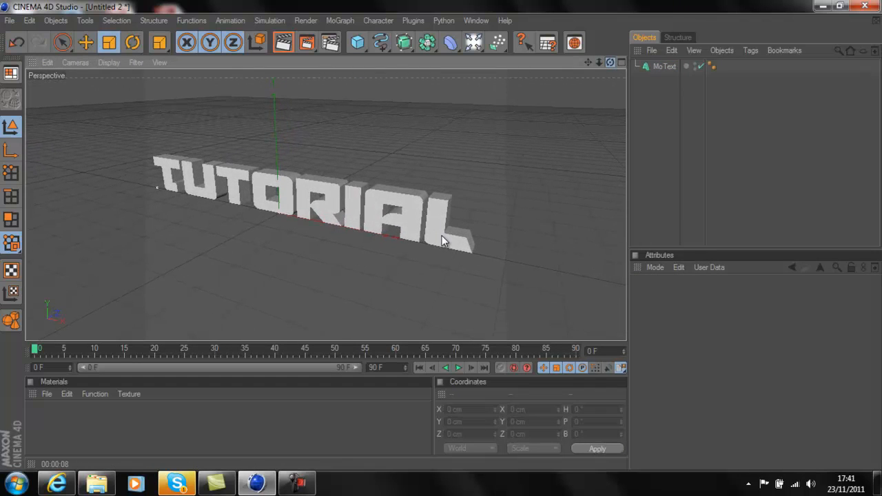
click(621, 63)
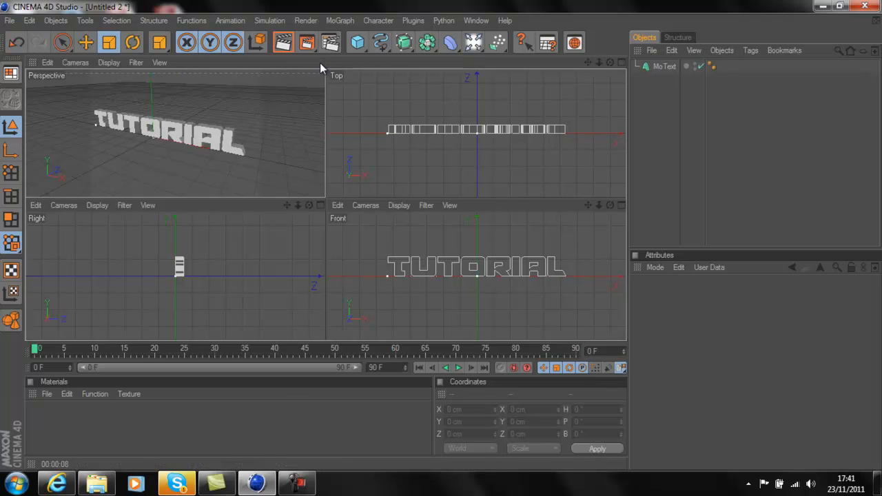
click(320, 62)
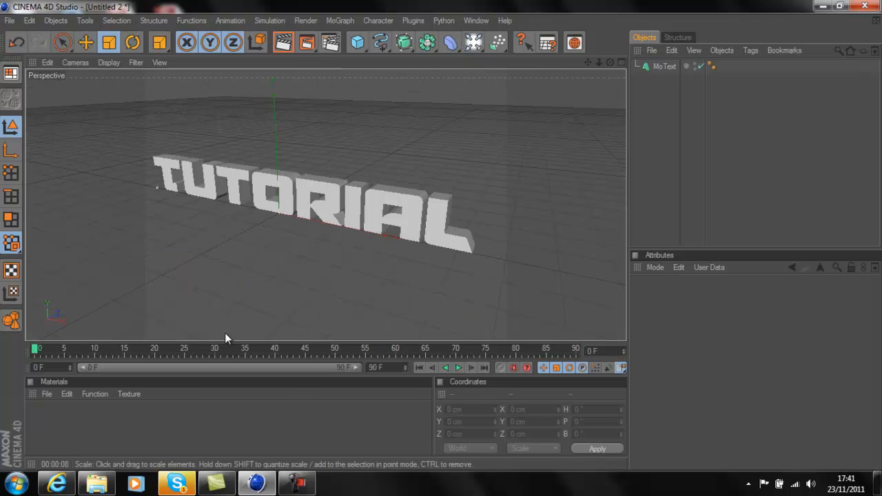
Create a new material and set its color to red with RGB 194, 4, 4.
double_click(208, 406)
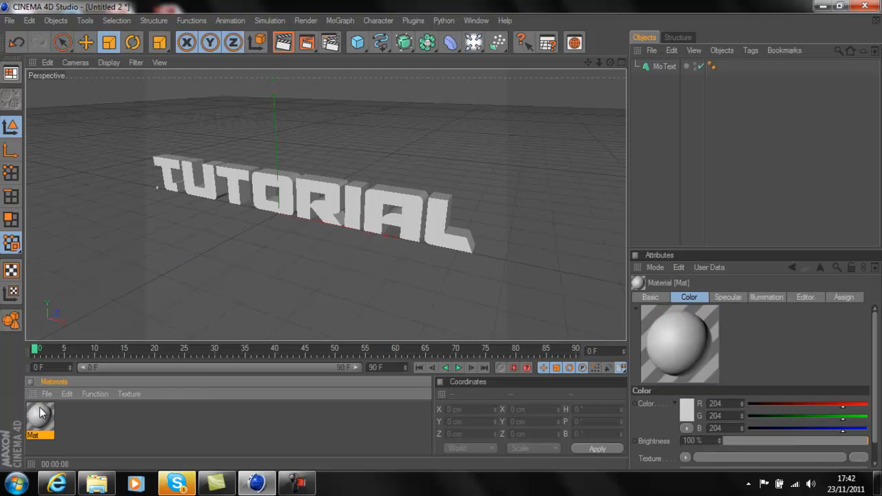
double_click(42, 414)
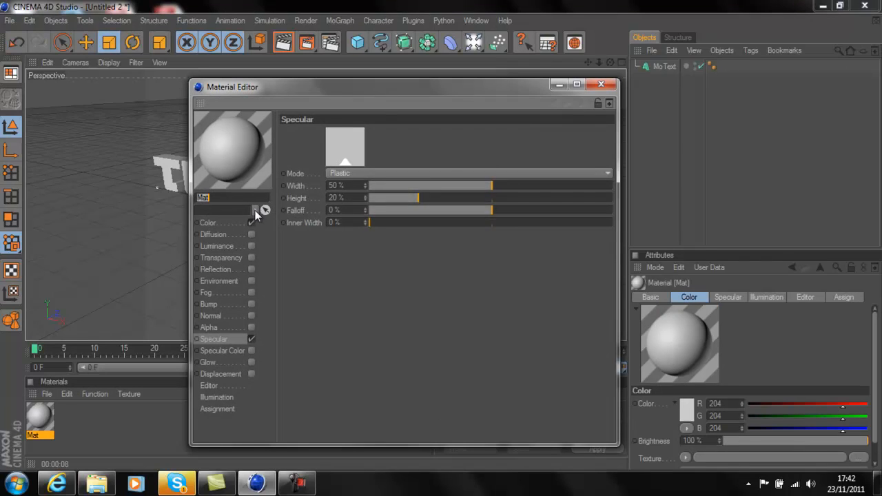
click(222, 222)
click(334, 144)
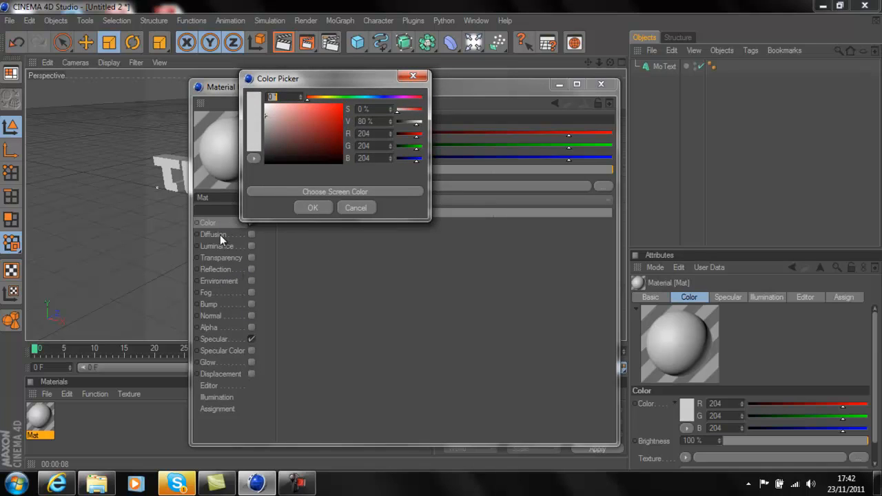
click(340, 117)
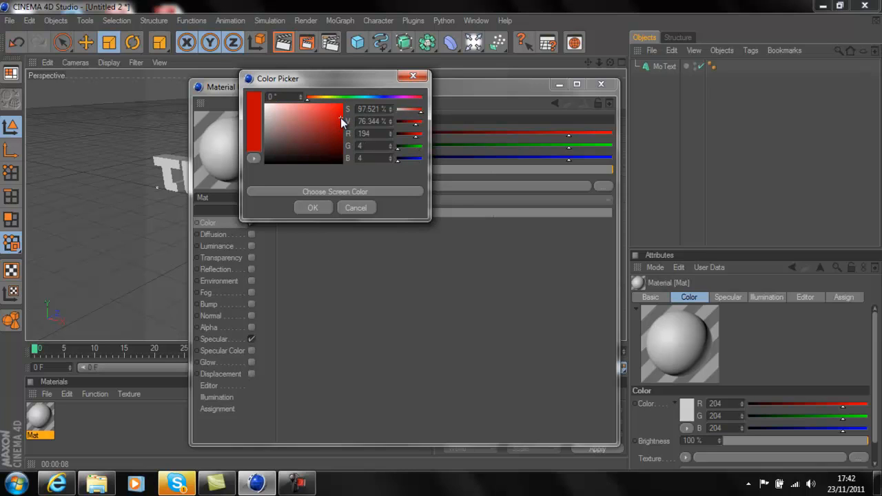
click(321, 211)
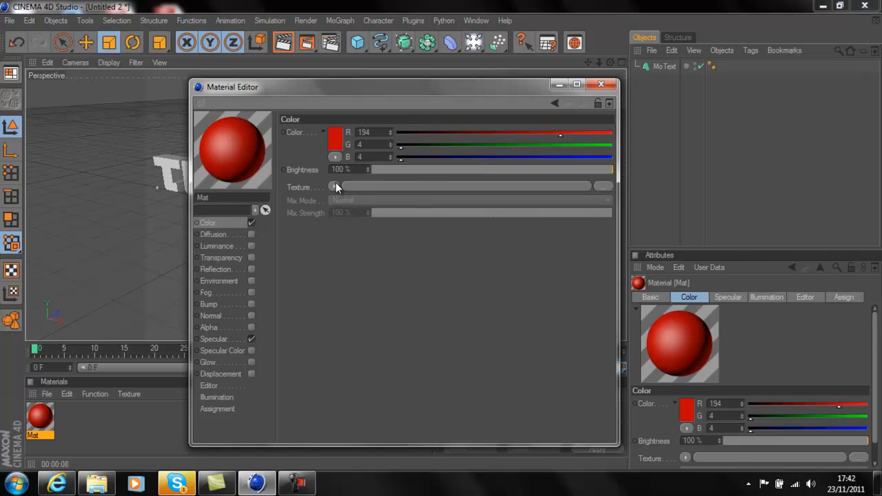
Enable the Reflection channel of the red material.
click(335, 185)
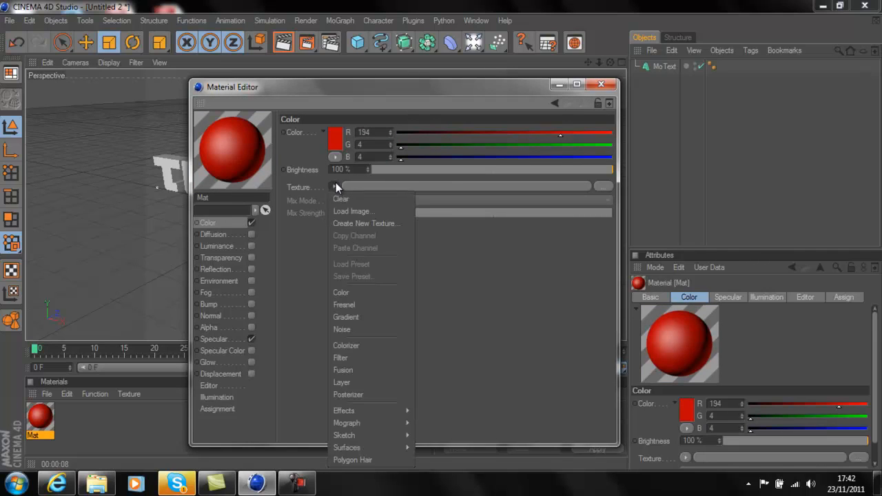
click(298, 314)
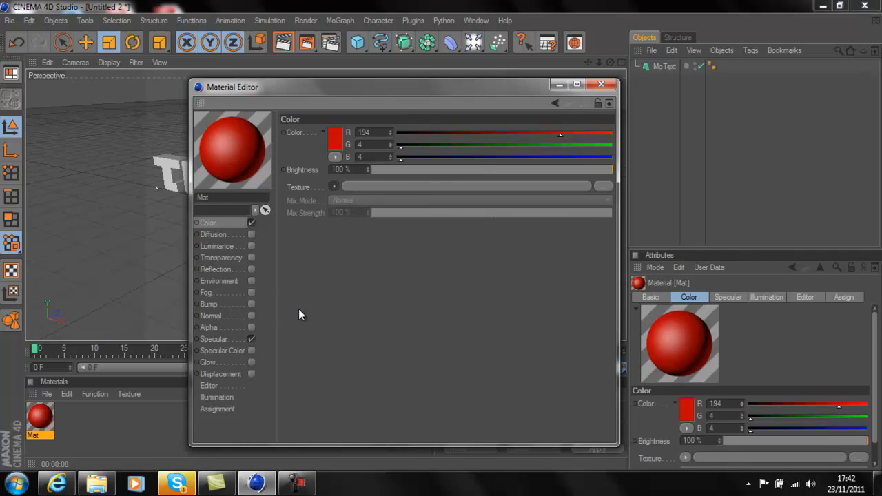
click(215, 268)
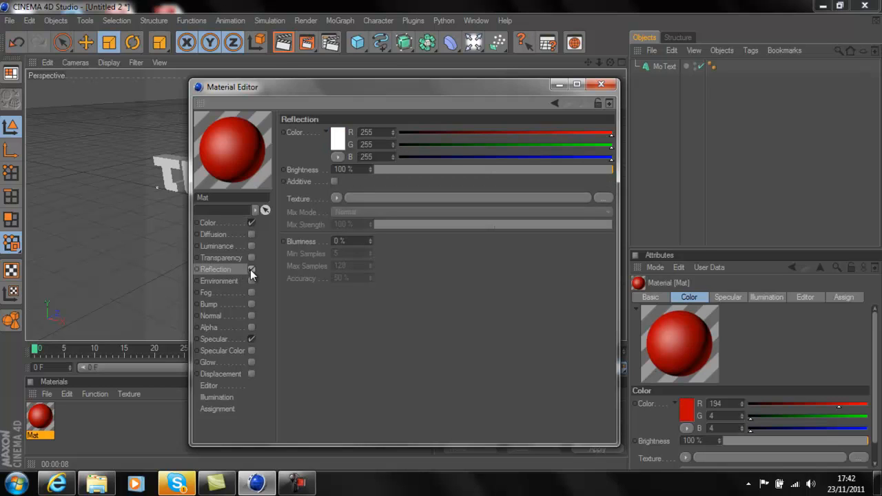
Enable the red material's Reflection channel, load a Fresnel texture into it and set its mix strength to 52%.
click(251, 269)
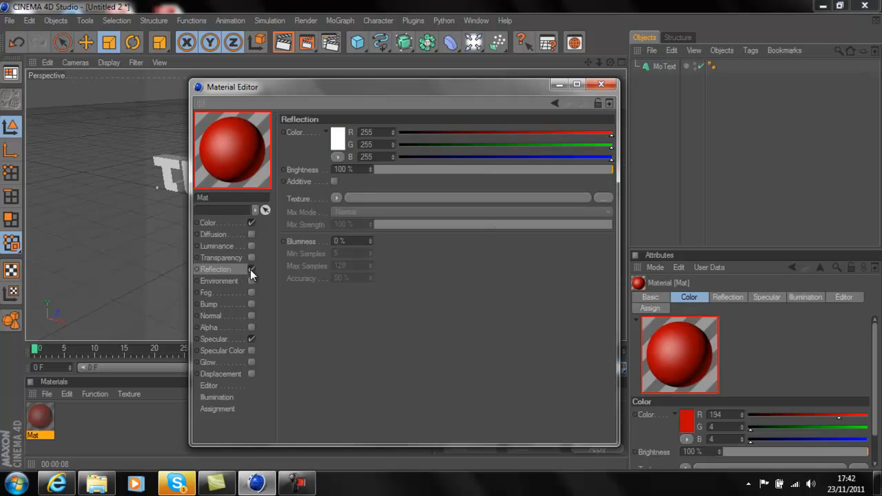
click(335, 198)
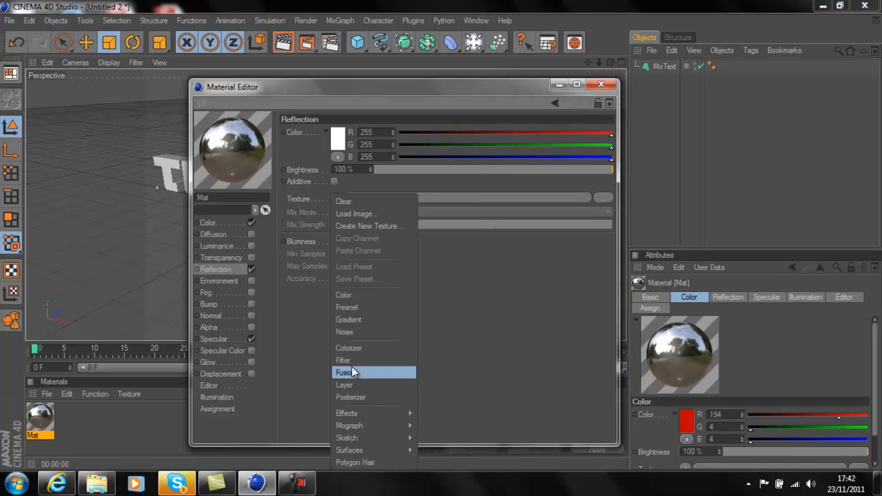
click(352, 309)
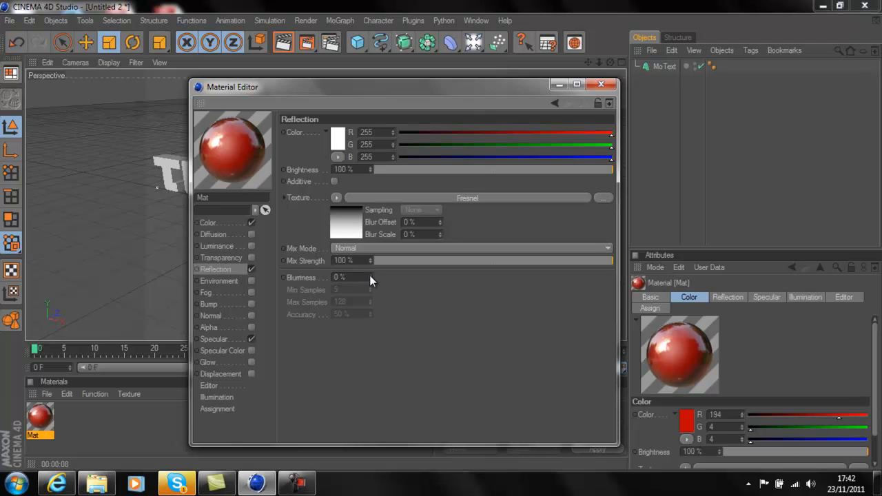
drag(466, 261, 500, 263)
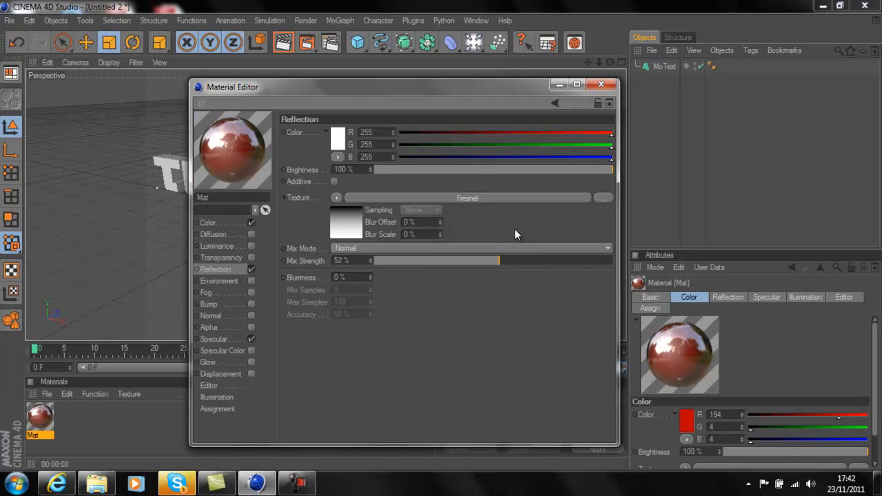
Reduce the red material's reflection brightness to about a third, view its Specular settings and close the material editor.
click(449, 170)
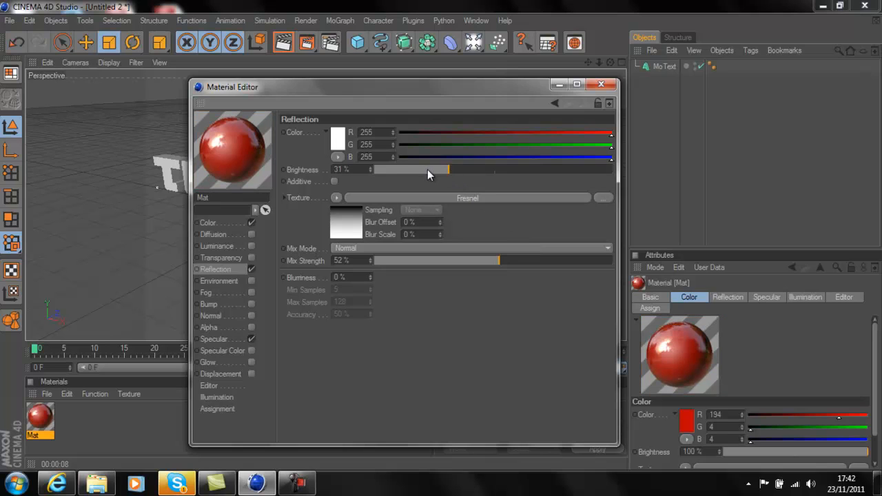
click(452, 169)
click(457, 169)
click(209, 341)
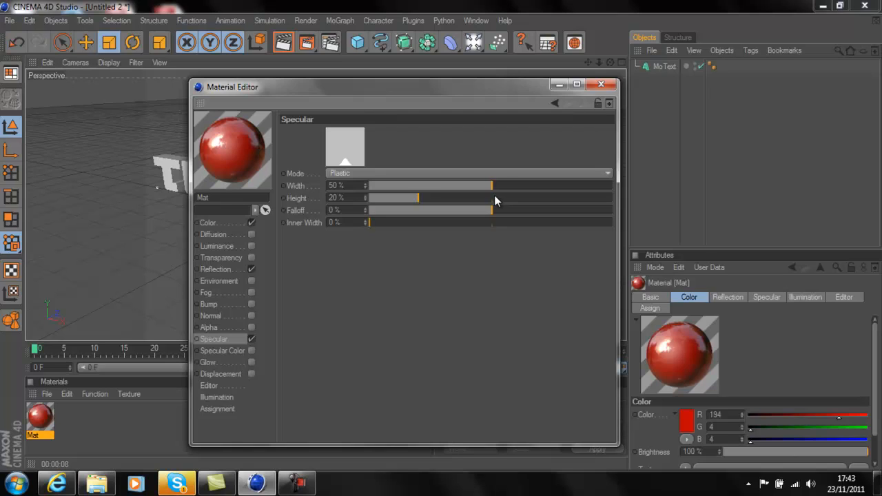
click(601, 84)
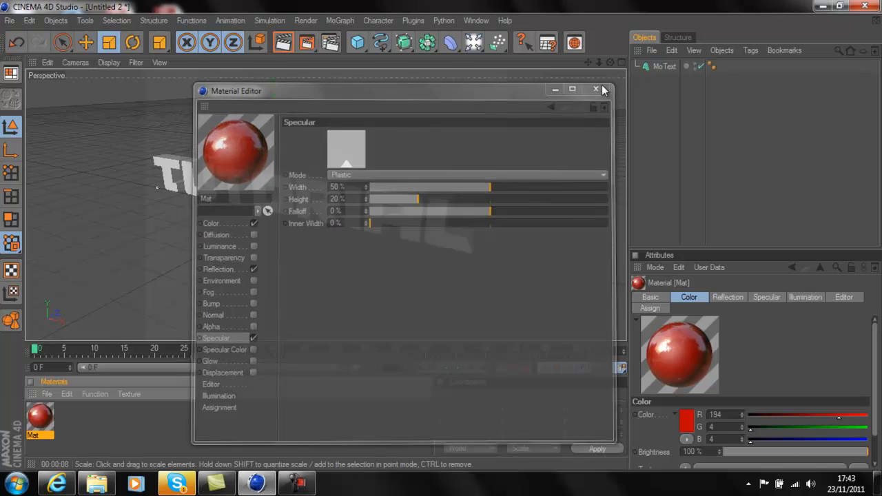
Apply the red material to the MoText object and render the perspective view as a test.
drag(47, 423, 657, 68)
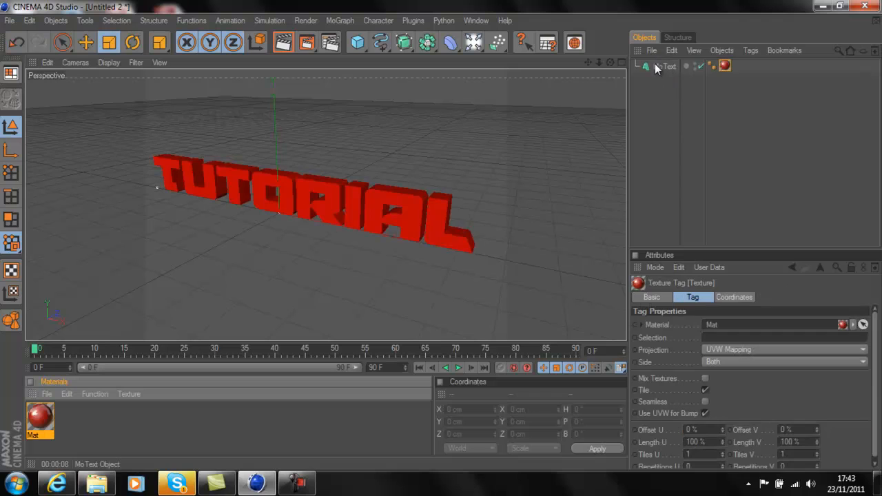
click(279, 44)
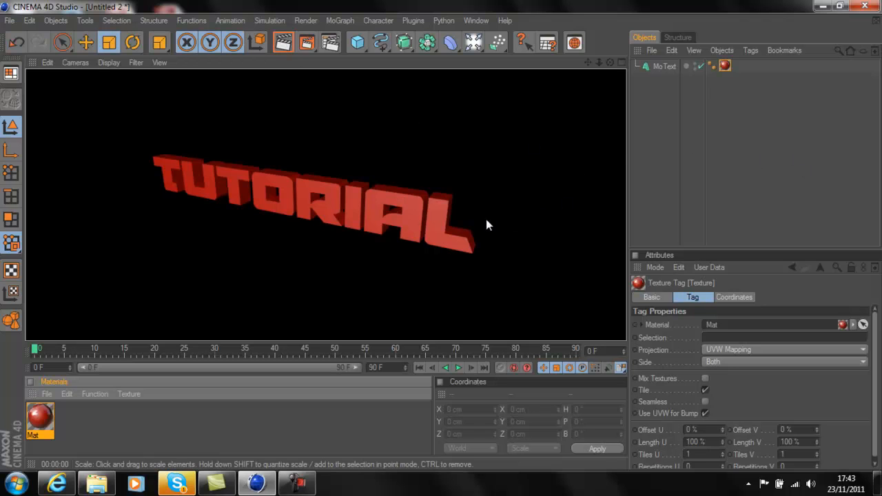
click(751, 118)
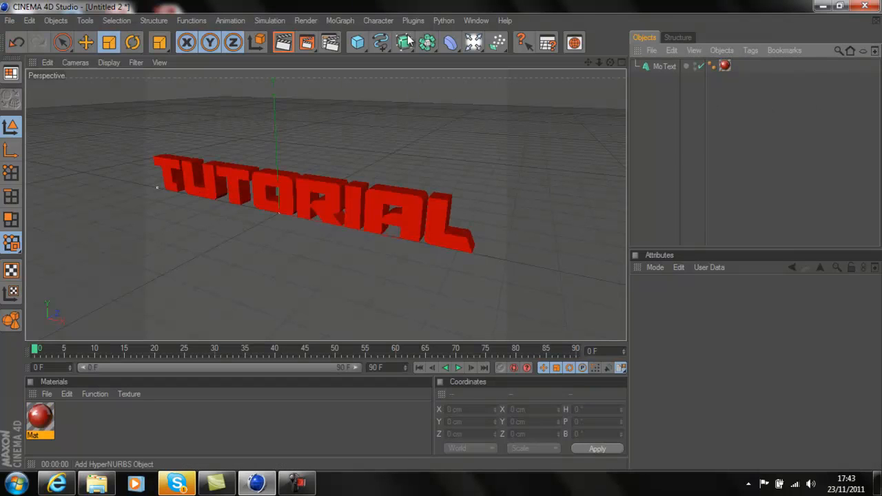
Add a Floor object to the scene beneath the text.
click(474, 45)
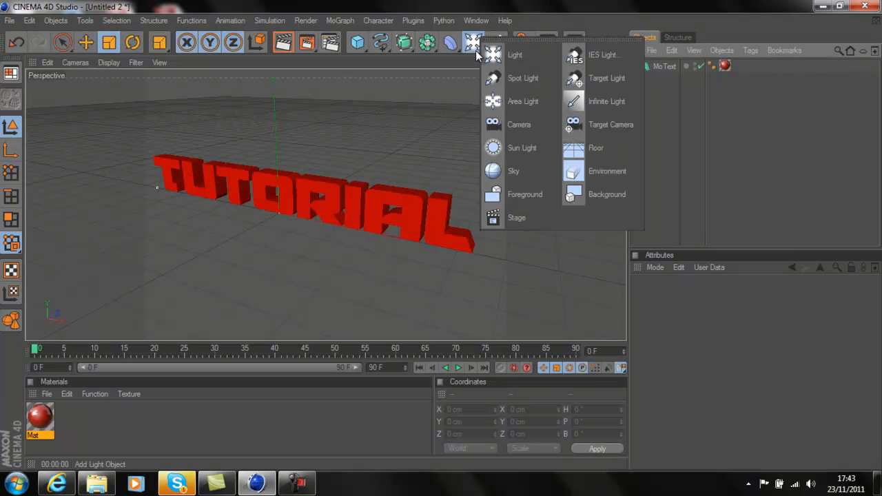
click(594, 156)
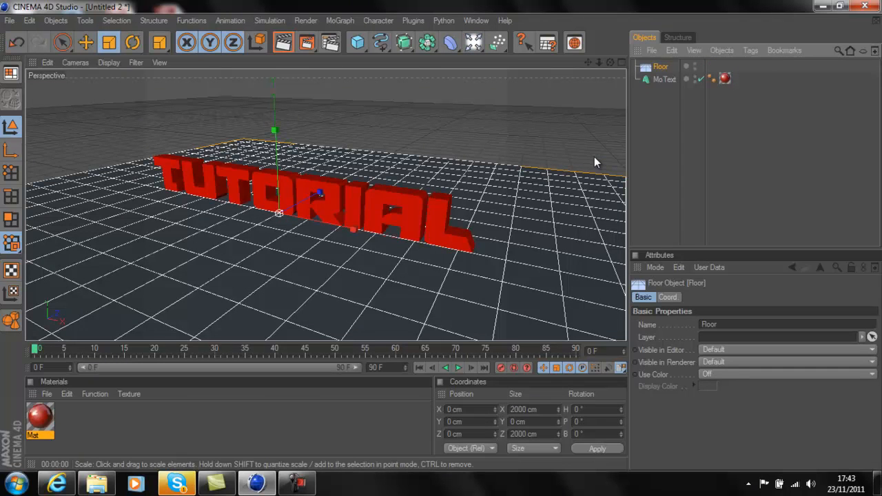
Create a second material for the floor and set its color to near-black with RGB 35, 29, 29.
double_click(95, 421)
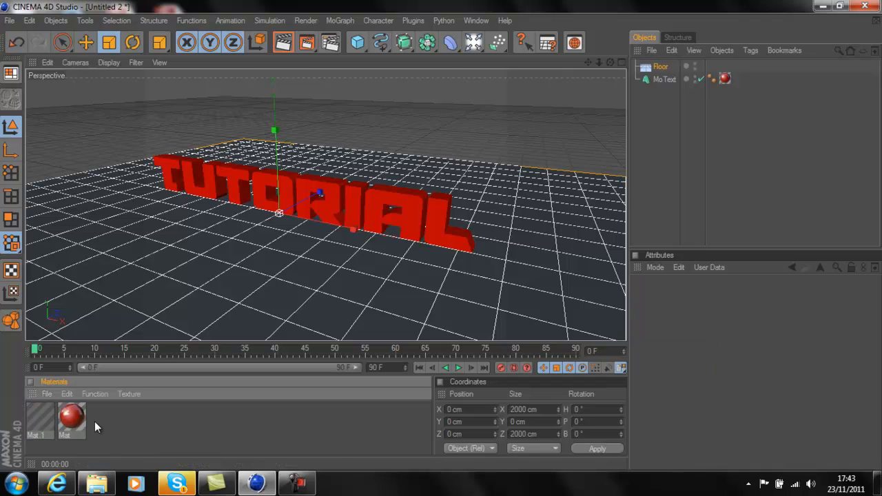
double_click(40, 427)
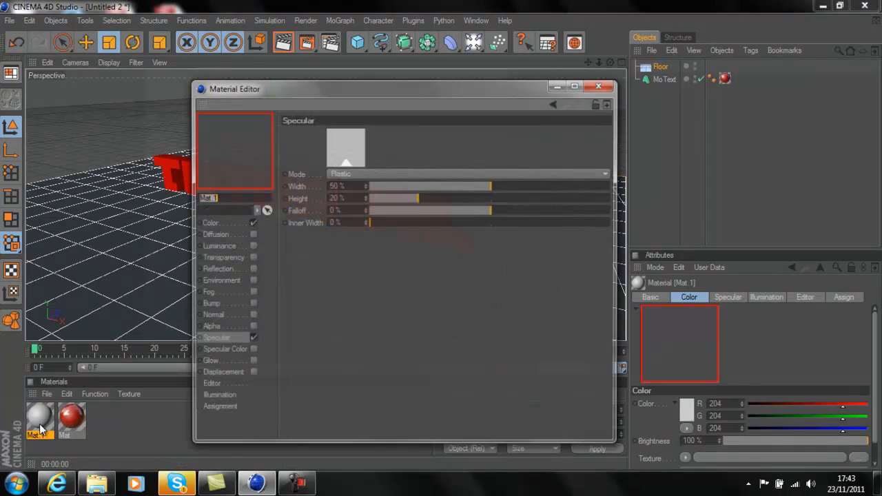
click(215, 223)
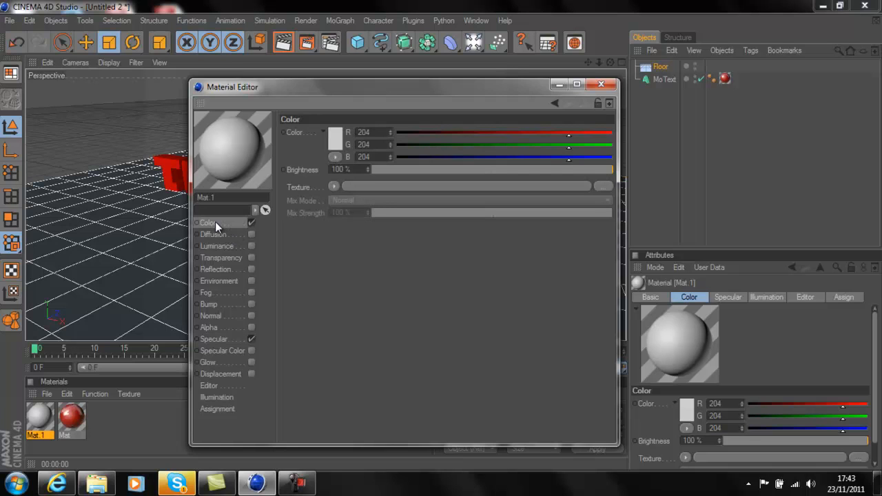
click(334, 141)
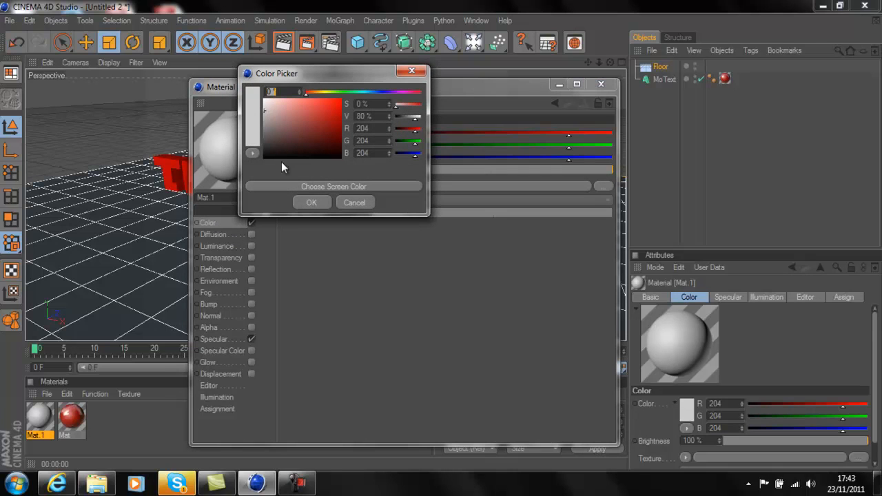
click(276, 147)
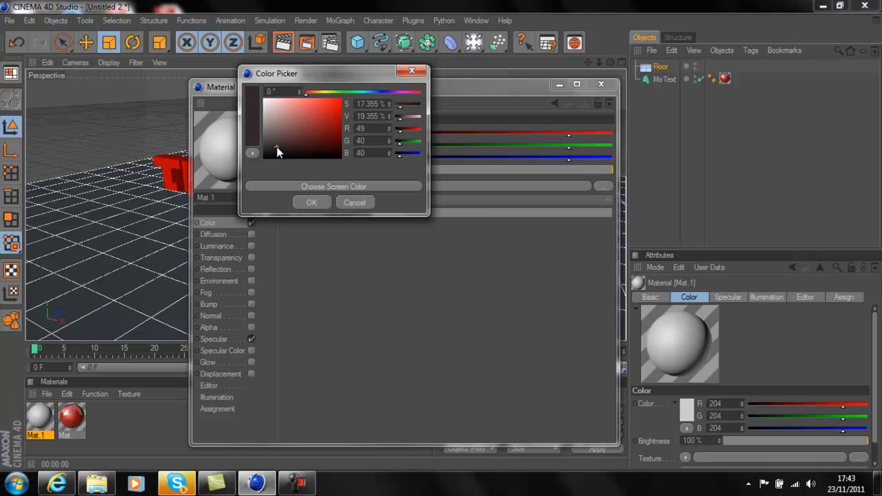
click(277, 150)
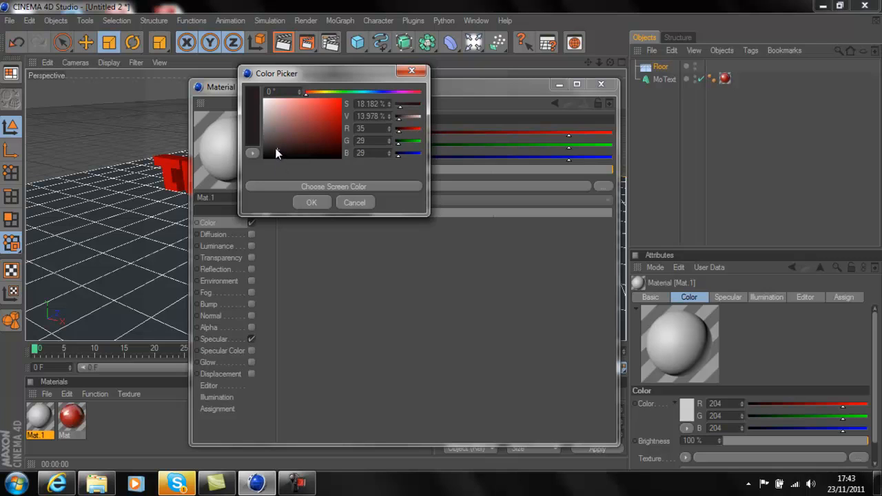
click(320, 208)
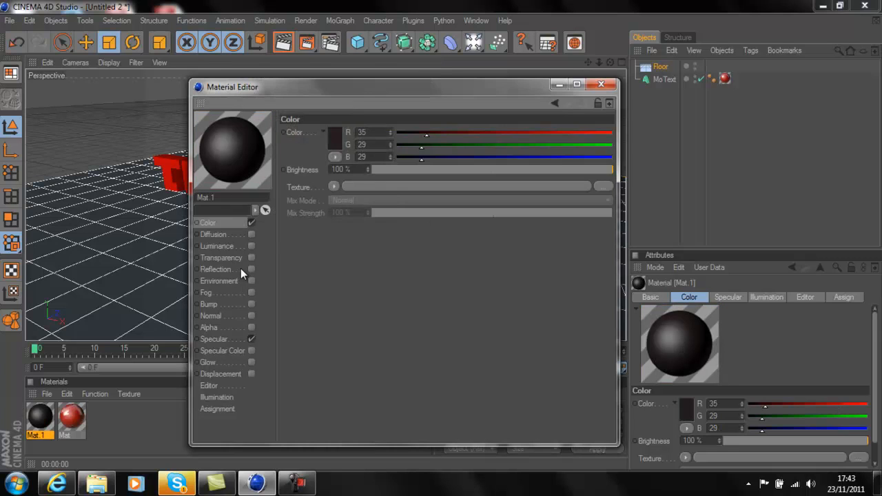
Enable the dark material's Reflection channel with 46% brightness and a Fresnel texture.
click(221, 269)
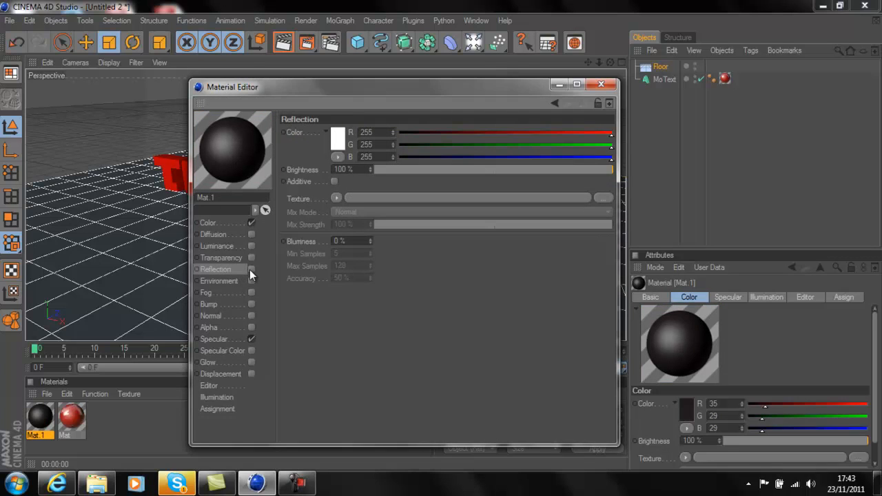
click(251, 270)
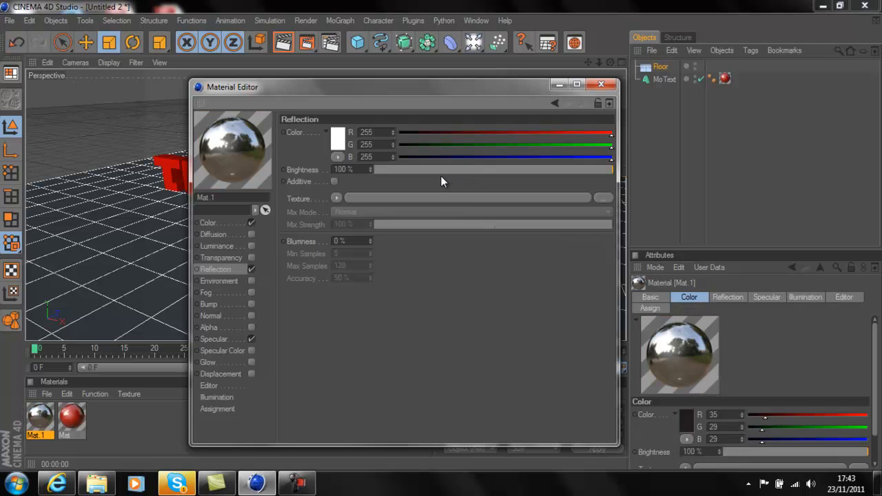
drag(441, 172, 476, 170)
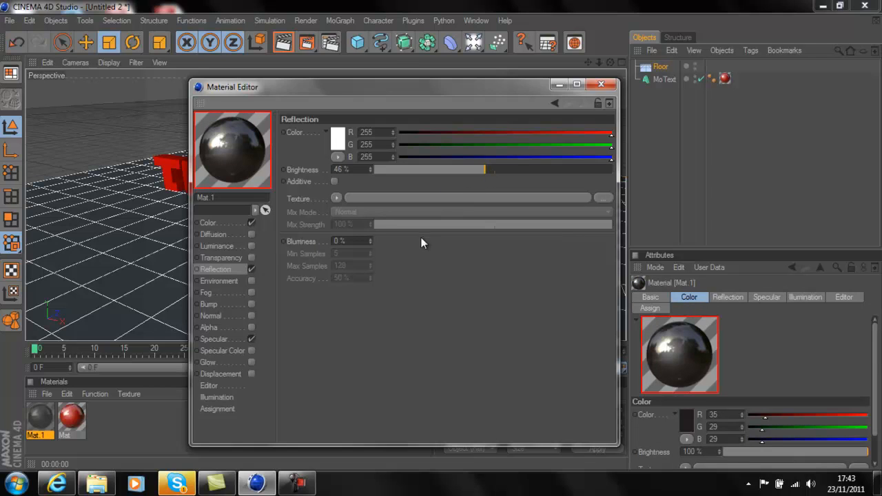
click(337, 198)
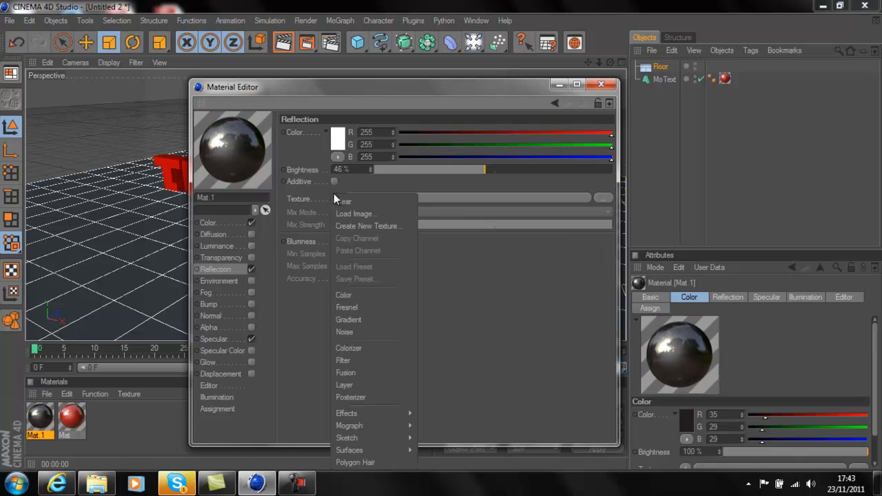
click(356, 308)
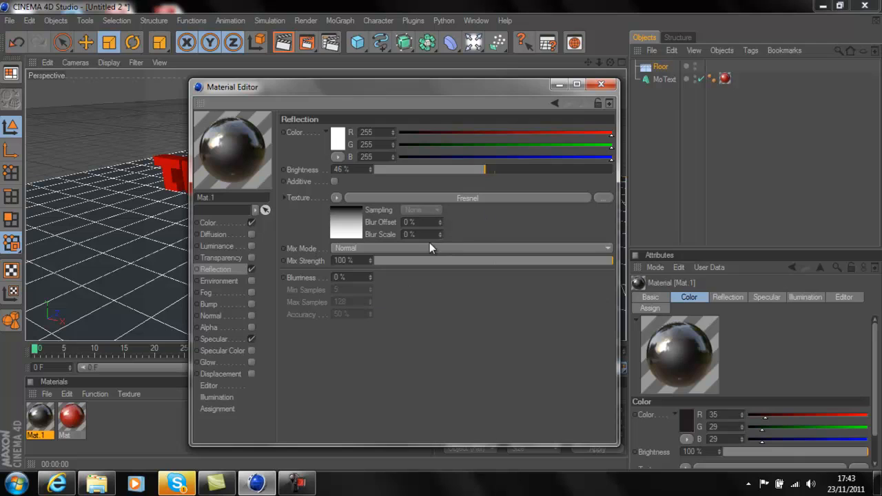
Set the dark material's reflection mix strength to 40% and brightness to 37%, and close the editor after viewing the Specular settings.
click(459, 258)
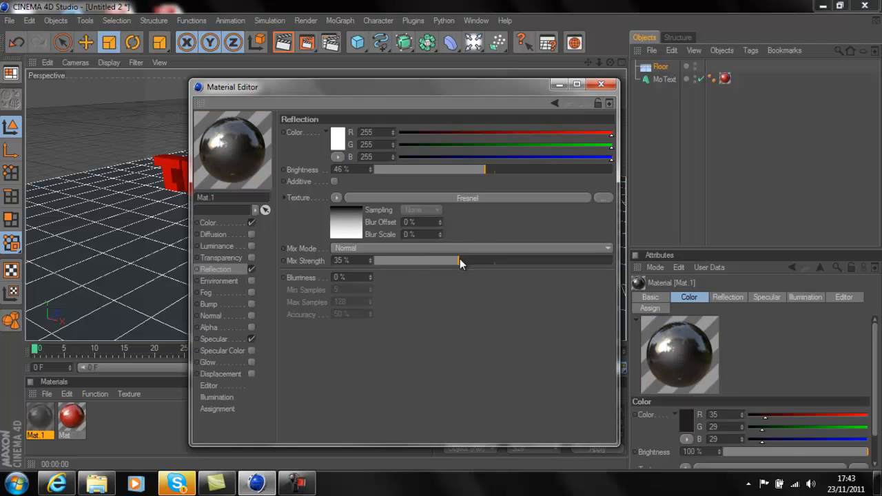
click(470, 262)
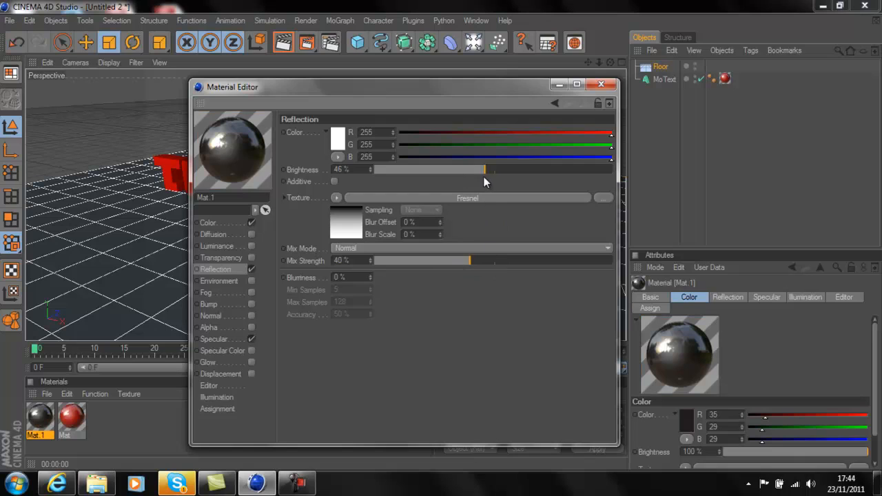
click(464, 170)
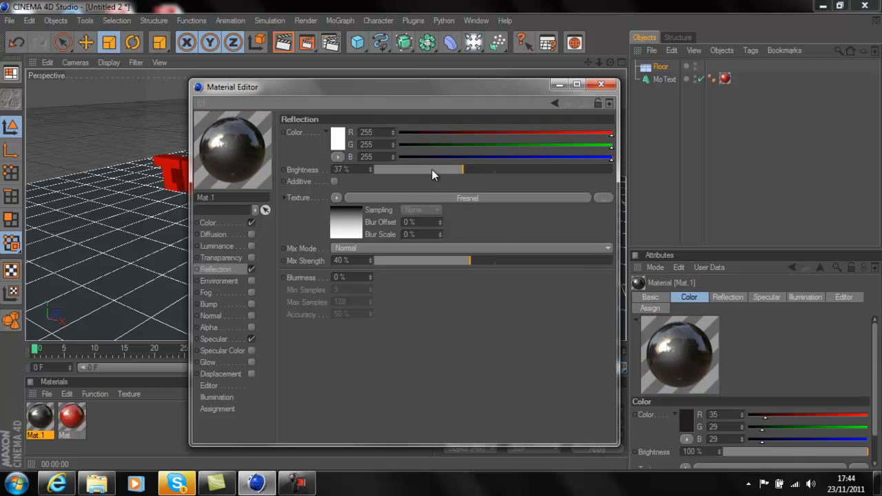
click(234, 338)
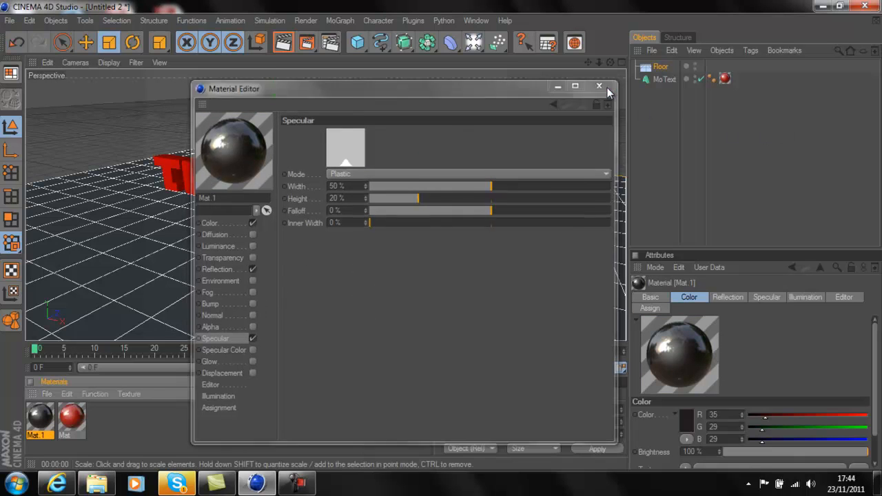
click(600, 84)
Apply the dark material to the Floor object and render the perspective view.
drag(38, 414, 653, 67)
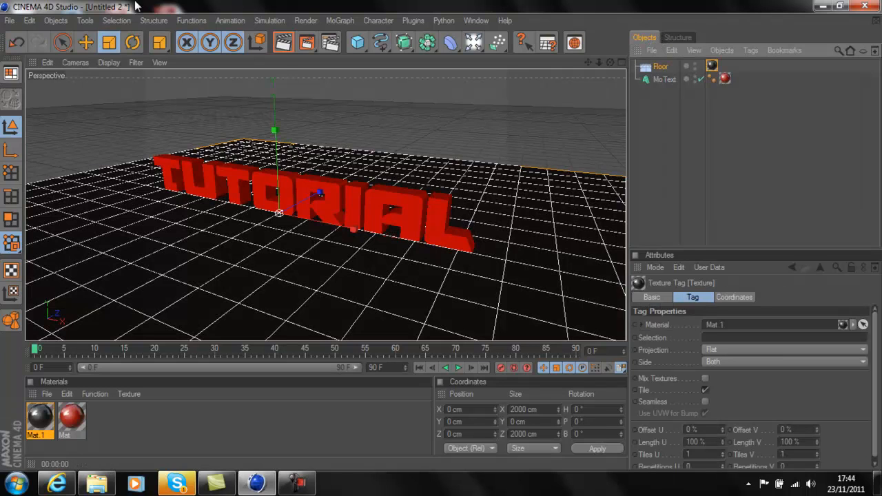
click(278, 45)
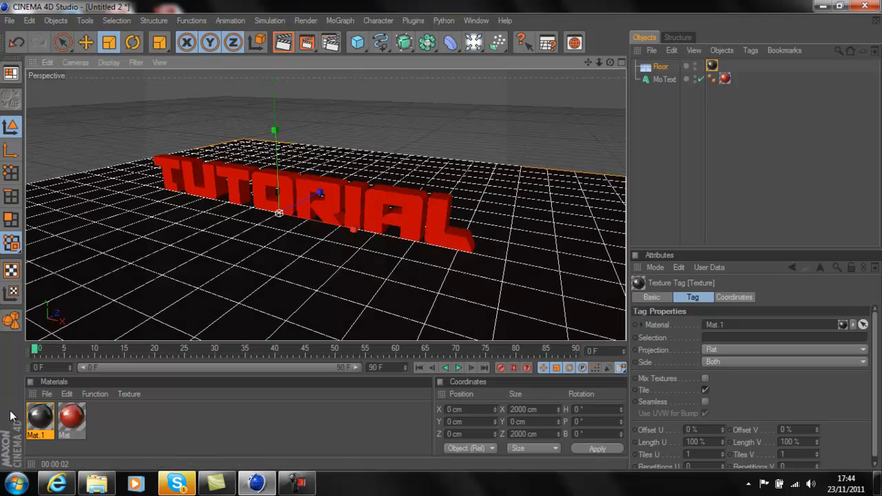
Set the floor material's reflection blurriness to 14% and render the perspective view again.
double_click(41, 417)
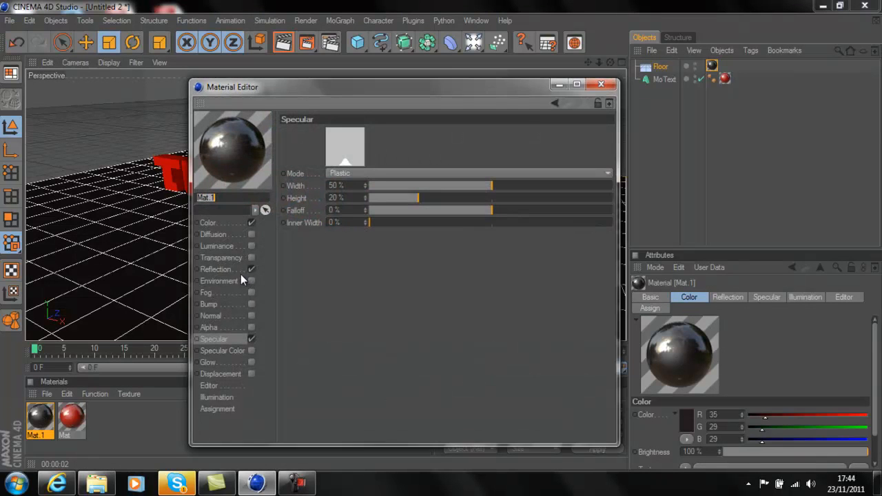
click(231, 269)
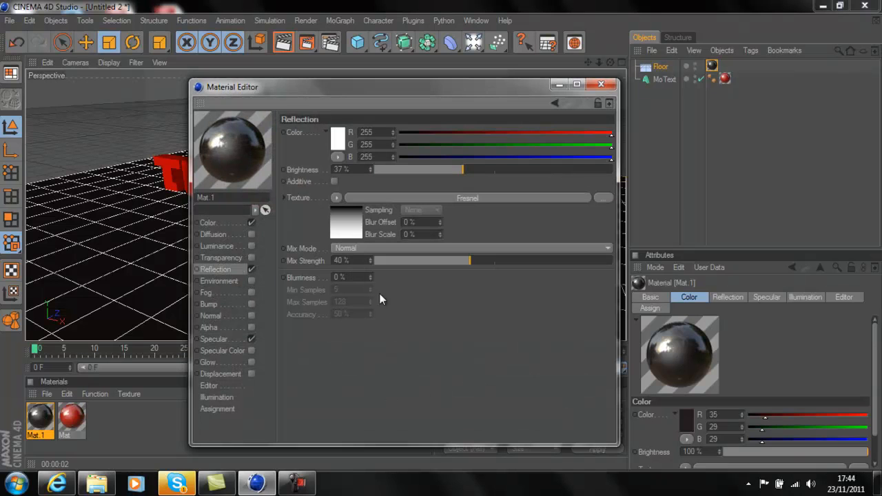
drag(371, 278, 371, 276)
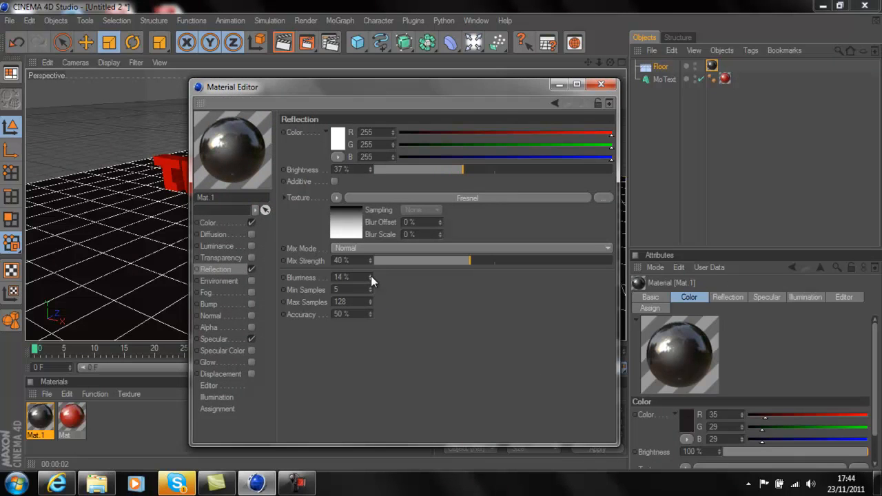
click(601, 84)
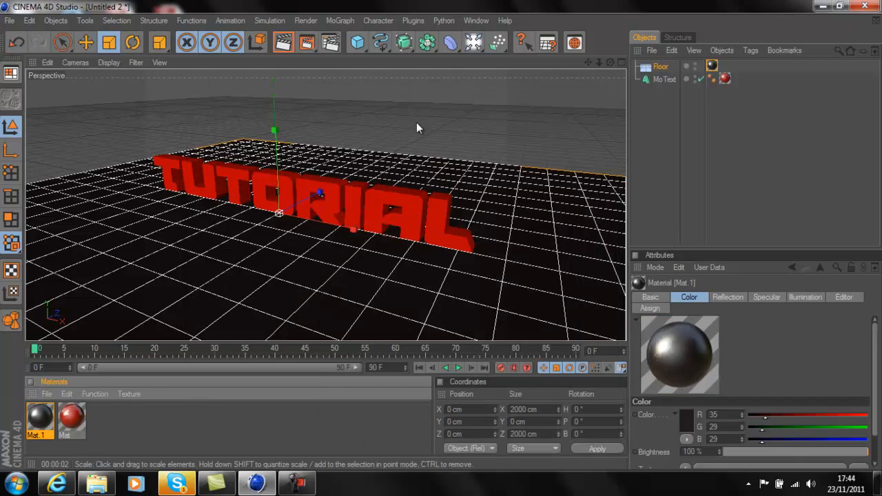
click(292, 46)
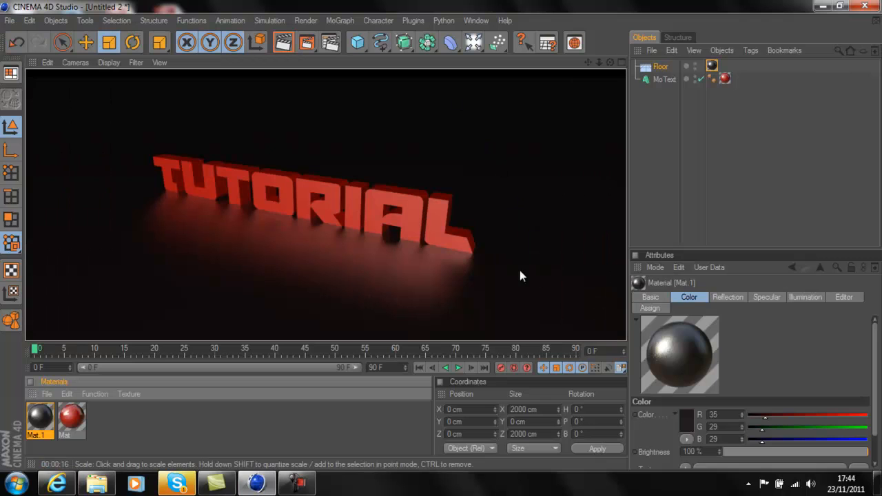
Set the render output resolution to the 1280 x 1024 screen preset.
click(669, 179)
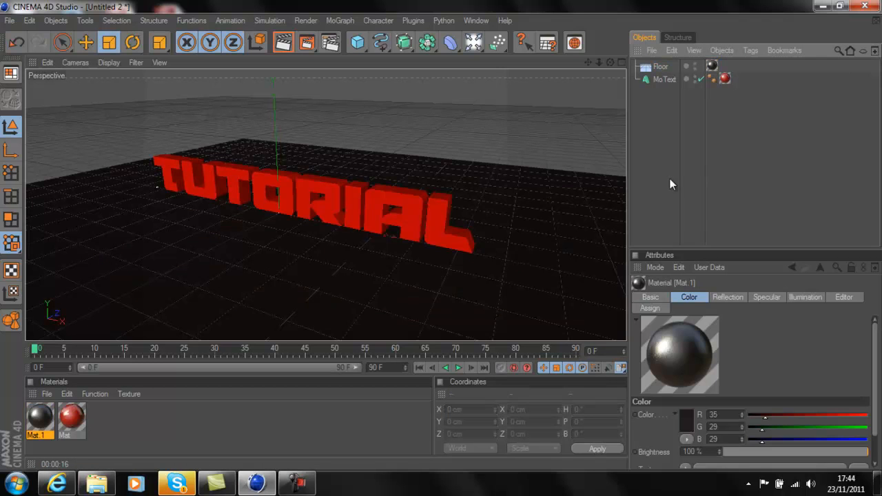
click(330, 43)
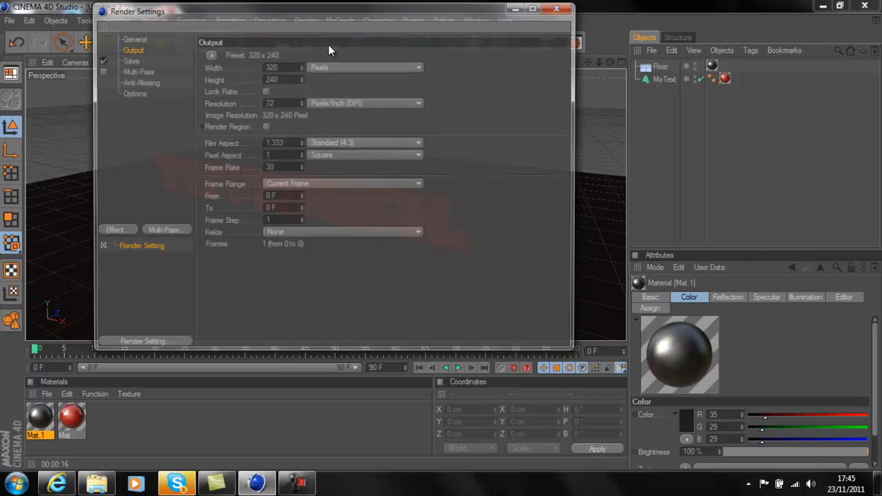
click(209, 54)
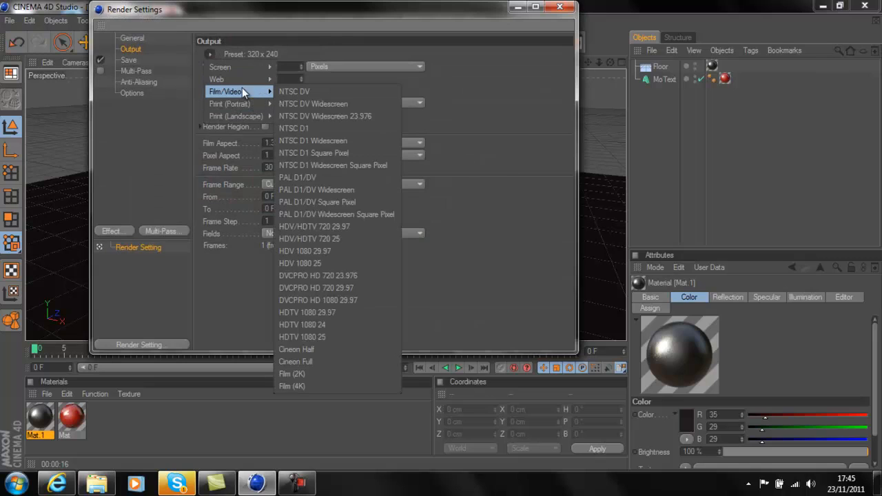
mouse_move(237, 71)
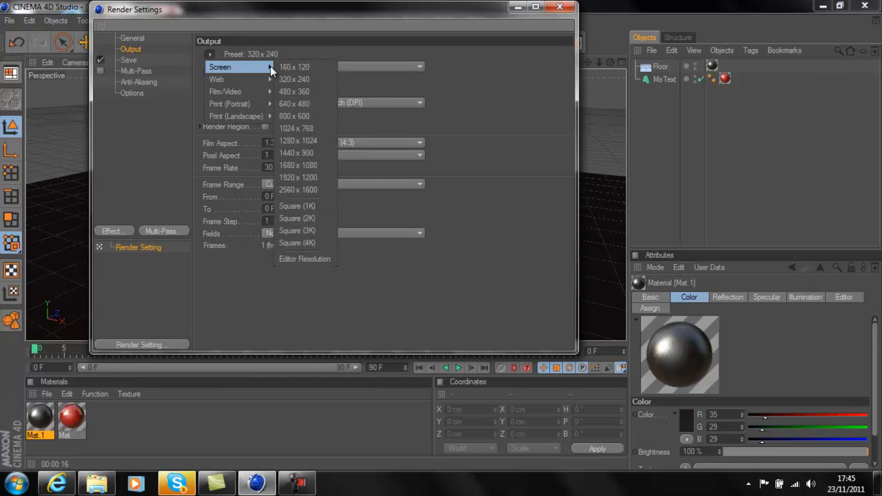
click(299, 141)
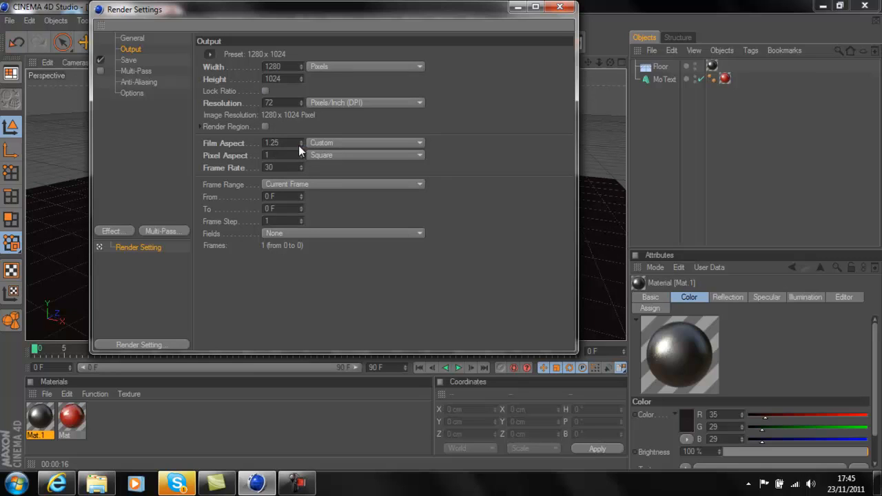
Set the render to save as Tutorial.jpg in the Youtube documents folder.
click(127, 59)
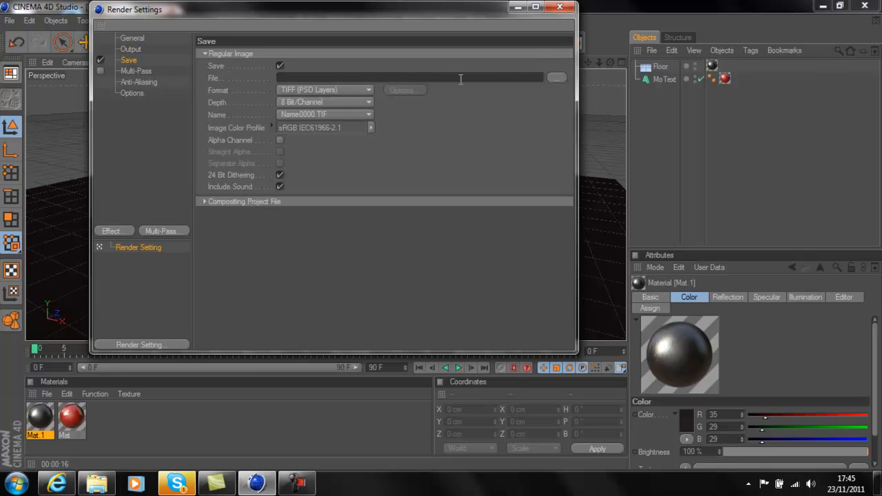
click(556, 77)
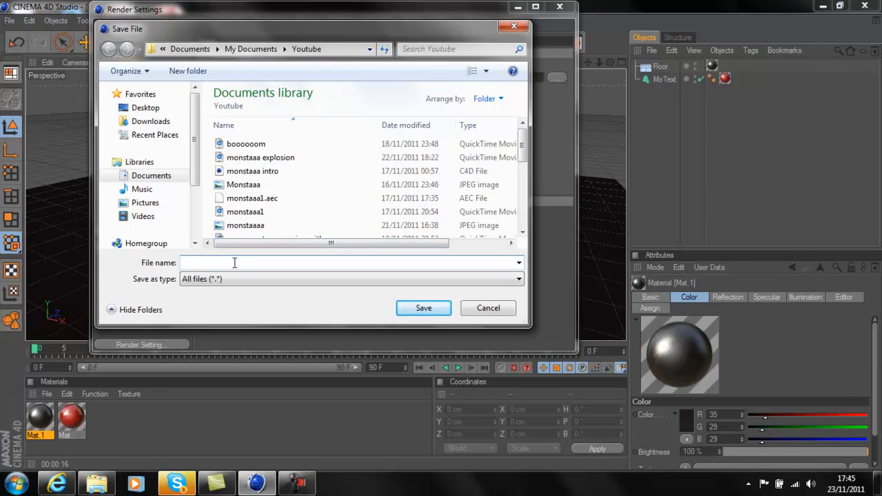
text(Tutorial)
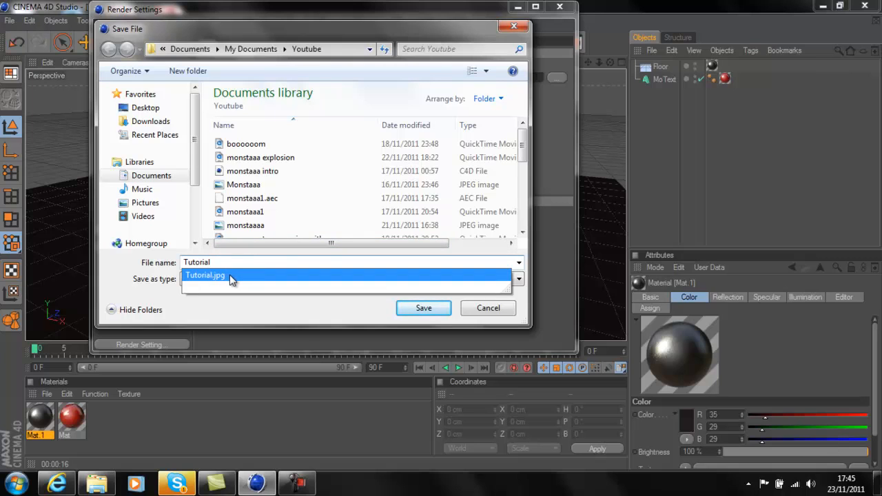
click(229, 275)
click(422, 314)
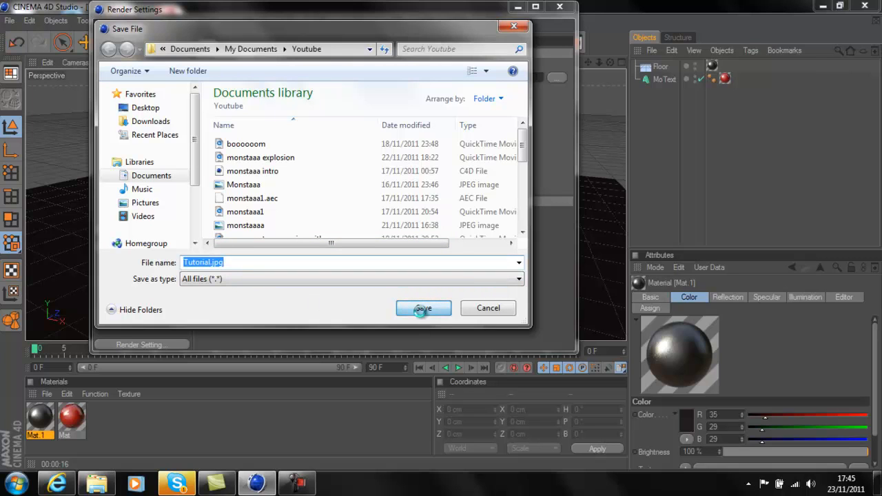
click(476, 245)
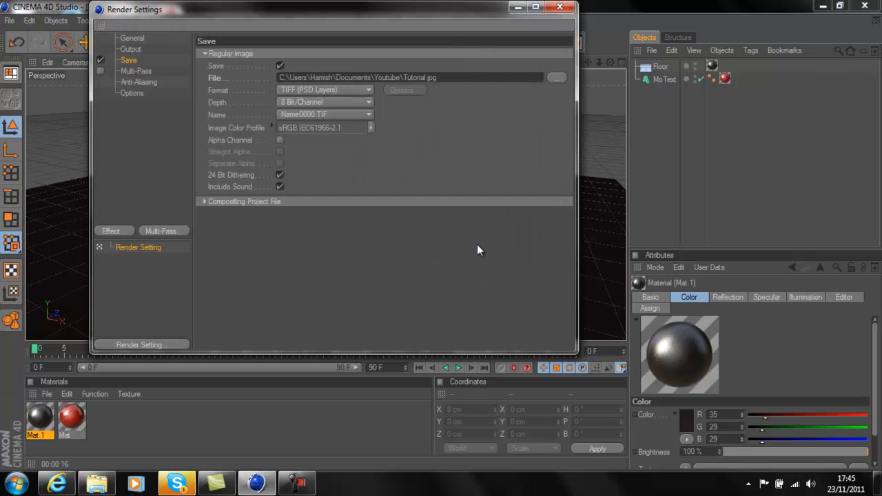
Choose JPEG as the format for the saved render and close the render settings.
click(354, 91)
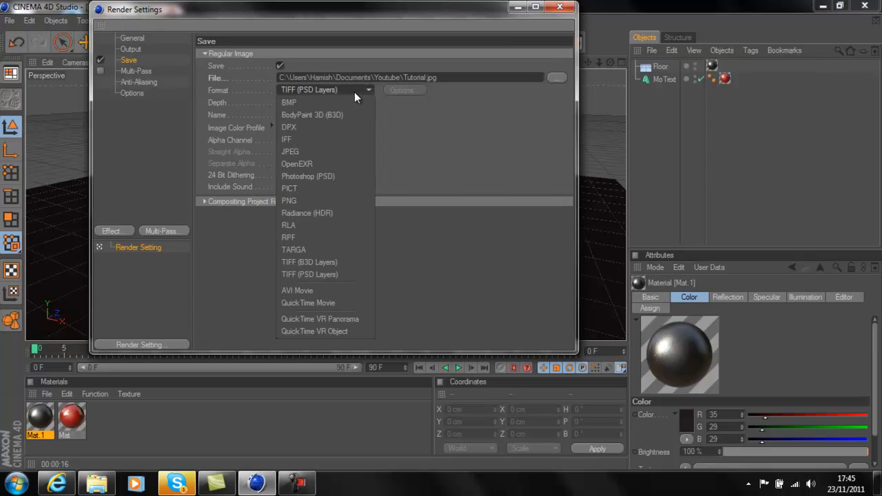
click(326, 152)
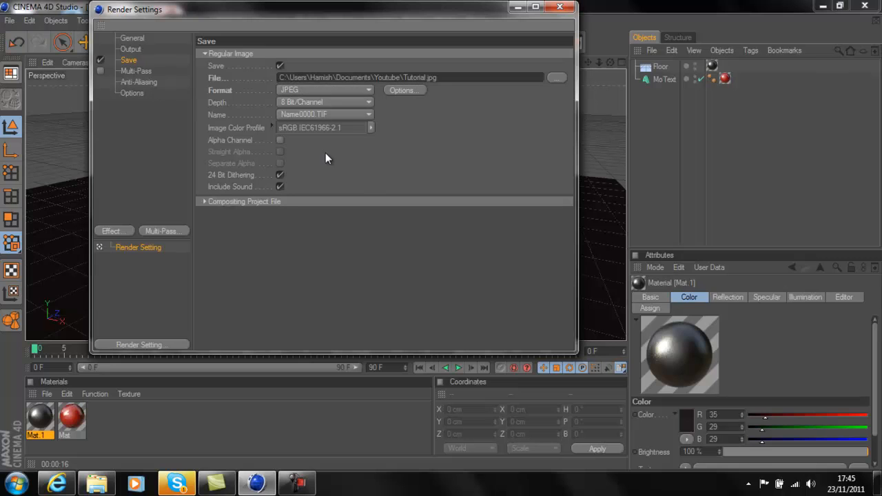
click(560, 6)
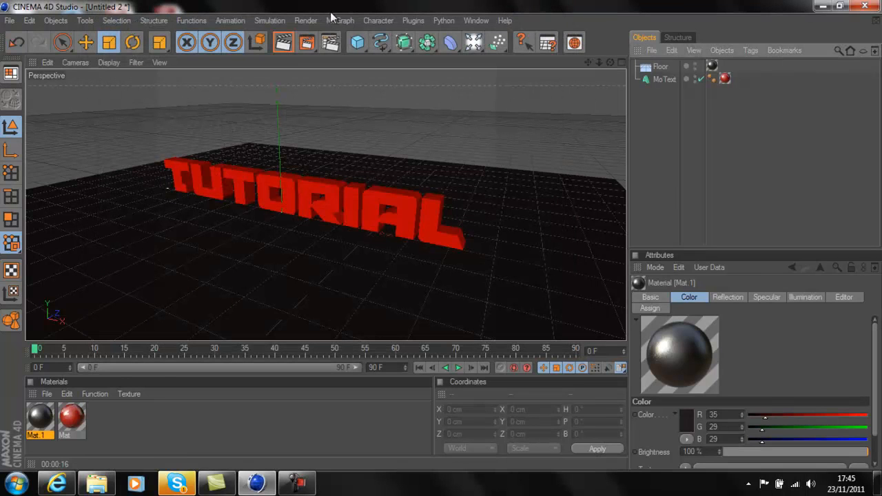
Render the scene to the Picture Viewer, overwriting the existing Tutorial.jpg file.
click(305, 47)
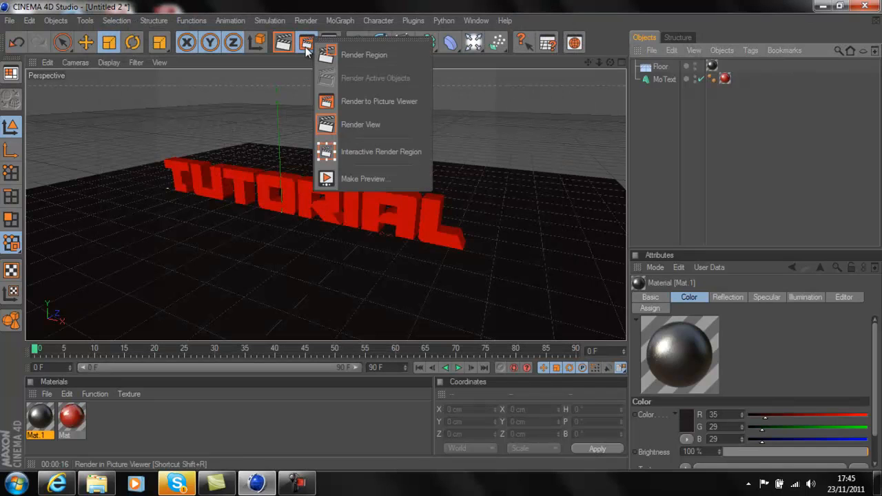
click(338, 101)
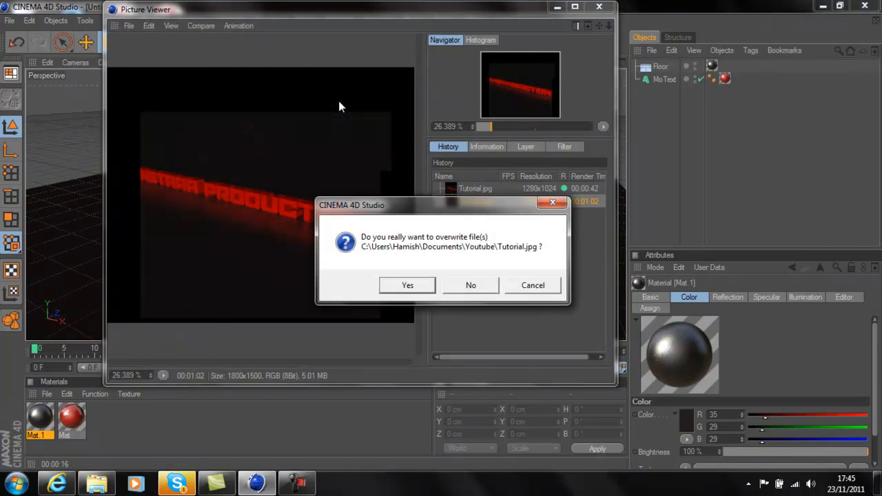
click(406, 285)
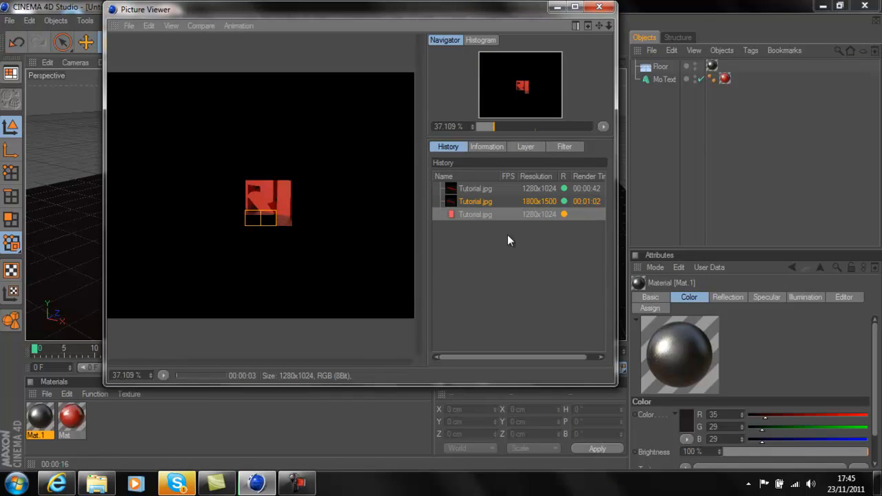
View the two earlier renders in the Picture Viewer history and return to the render in progress.
click(486, 192)
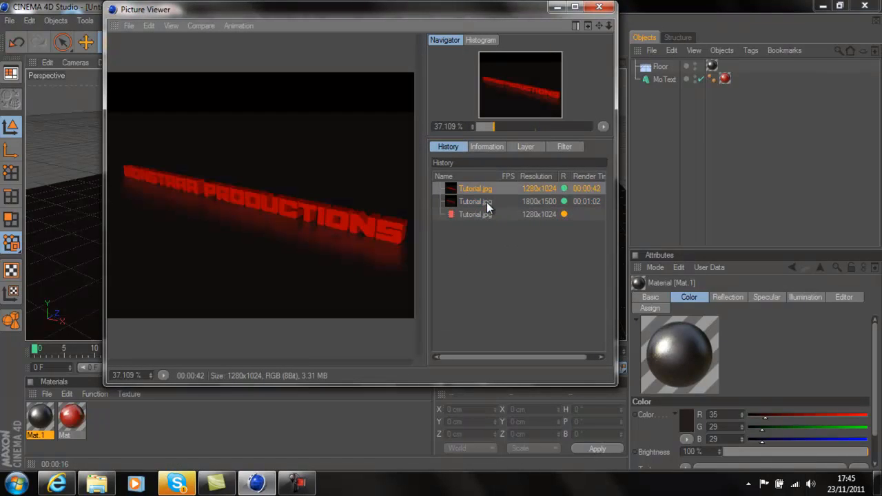
click(487, 200)
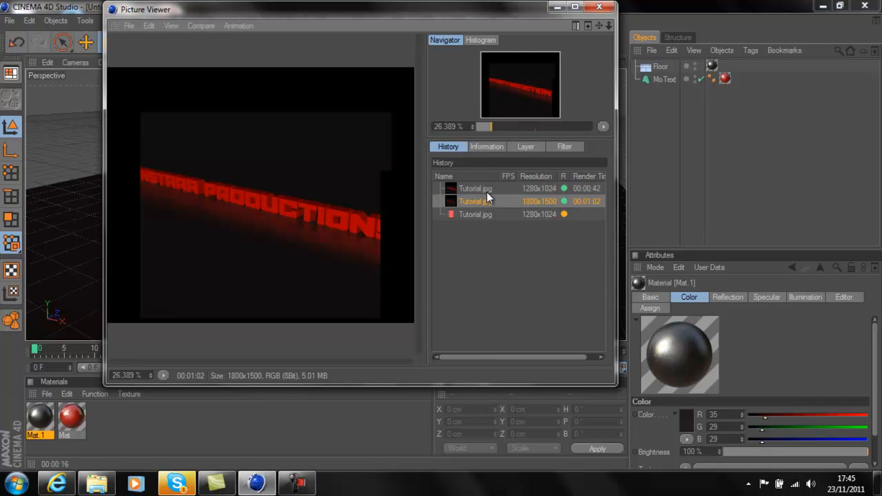
click(486, 192)
click(486, 201)
key(Up)
key(Down)
key(Down)
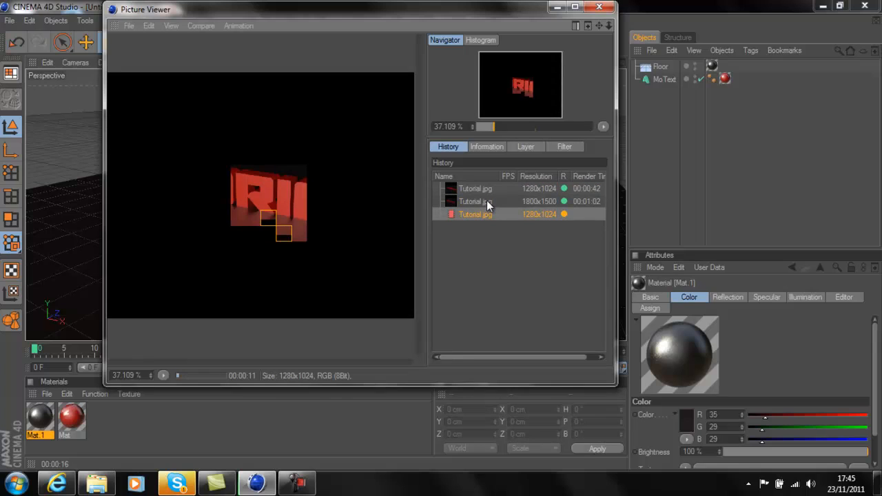